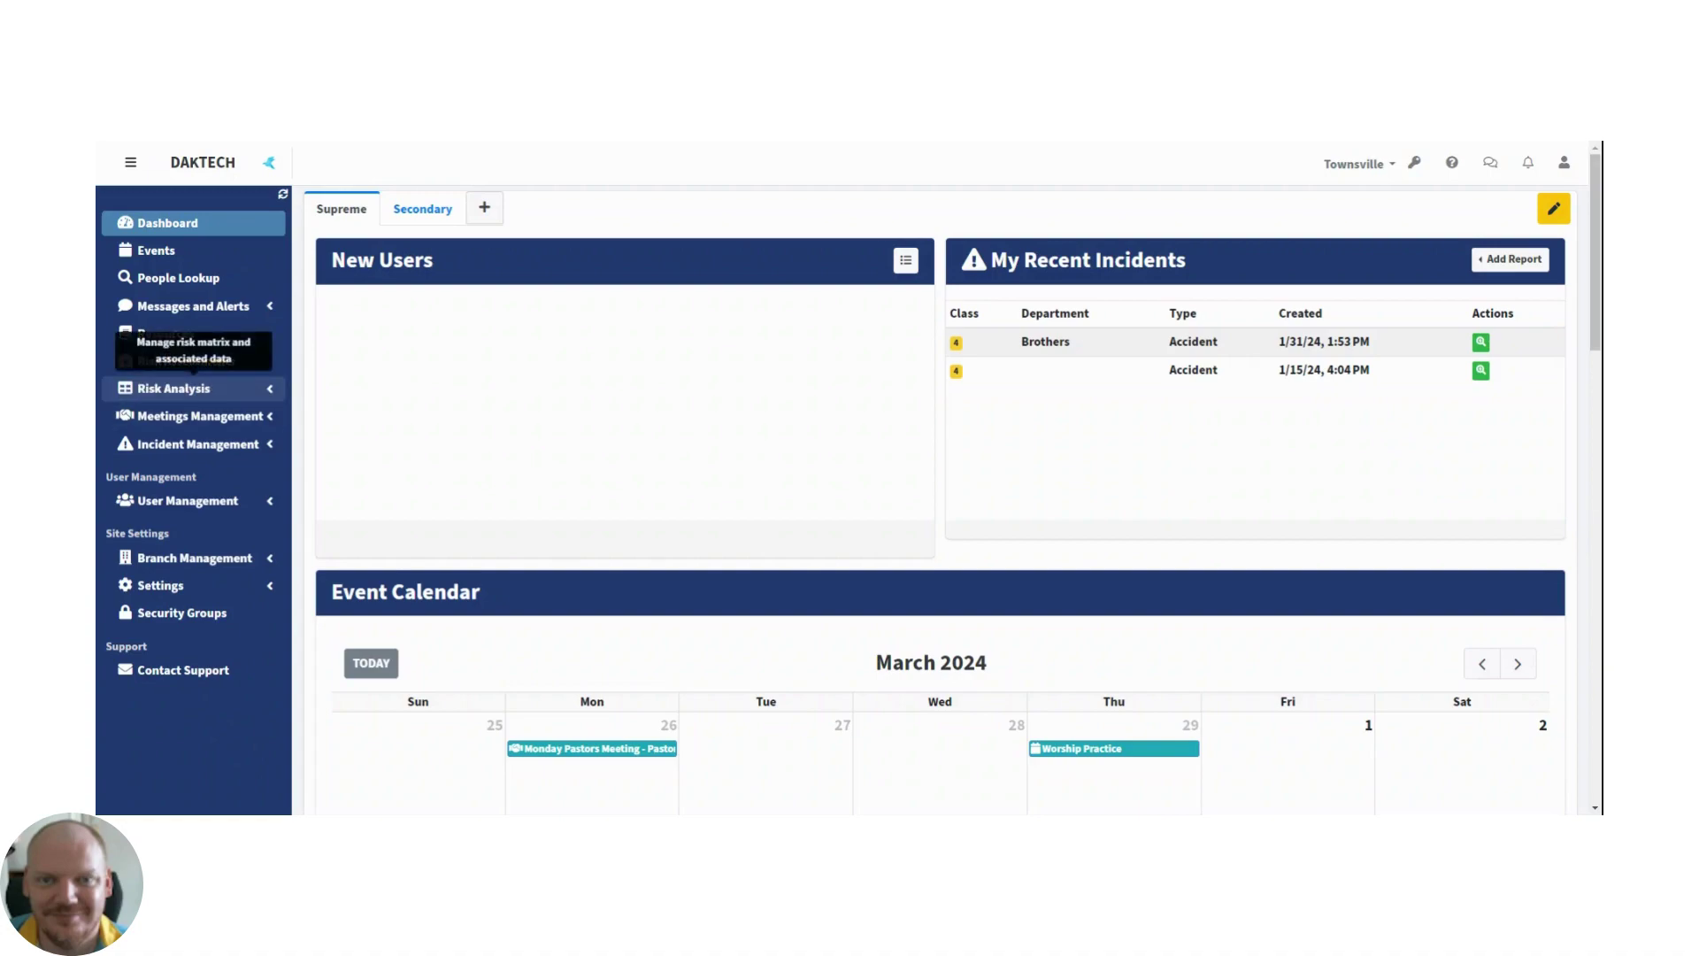
Step: Expand the Risk Analysis section in the sidebar to reveal the risk matrix pages
click(207, 392)
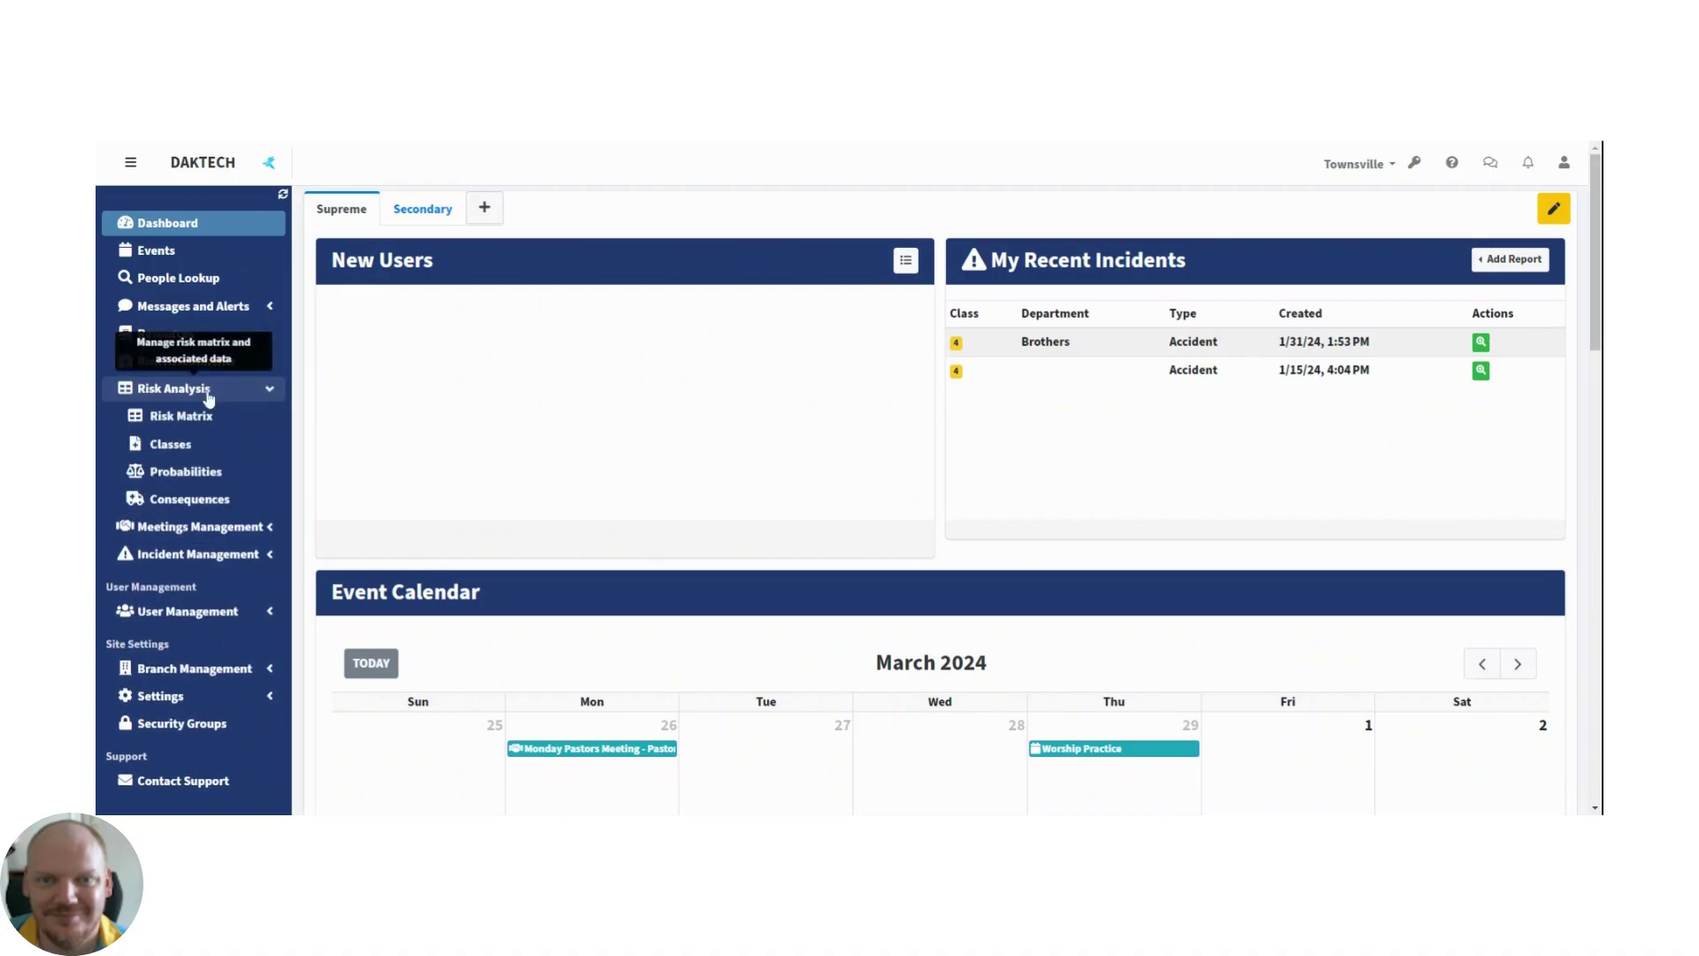
click(211, 423)
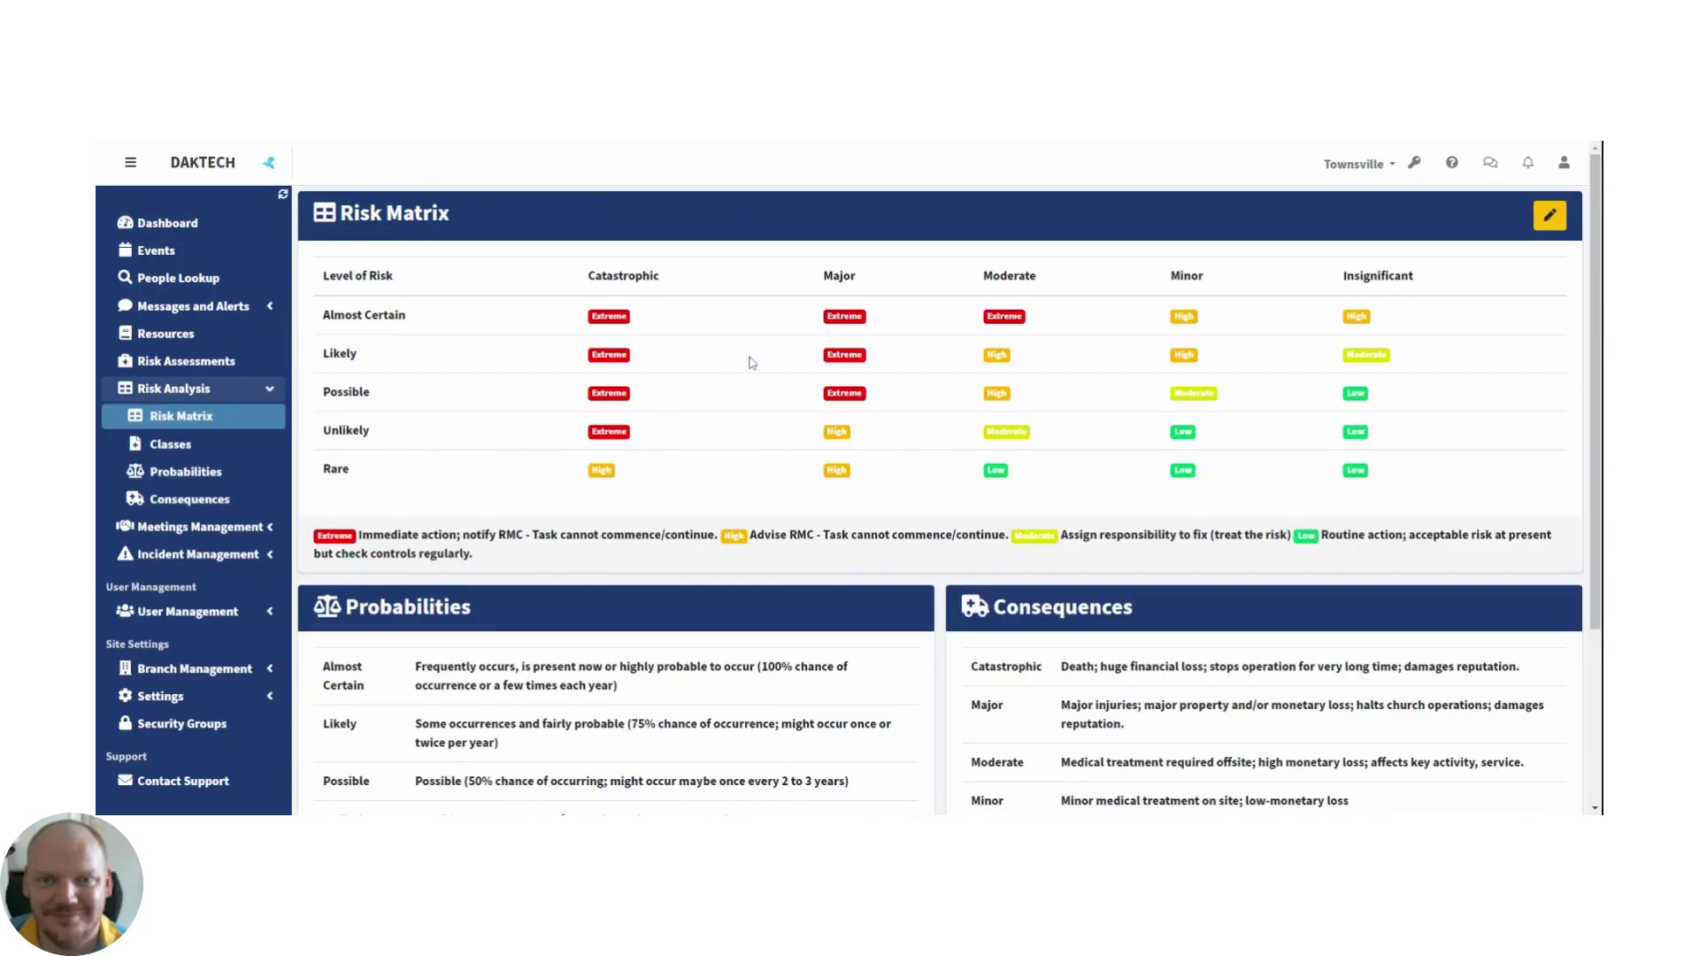
scroll(746, 369, down, 1)
scroll(746, 369, up, 1)
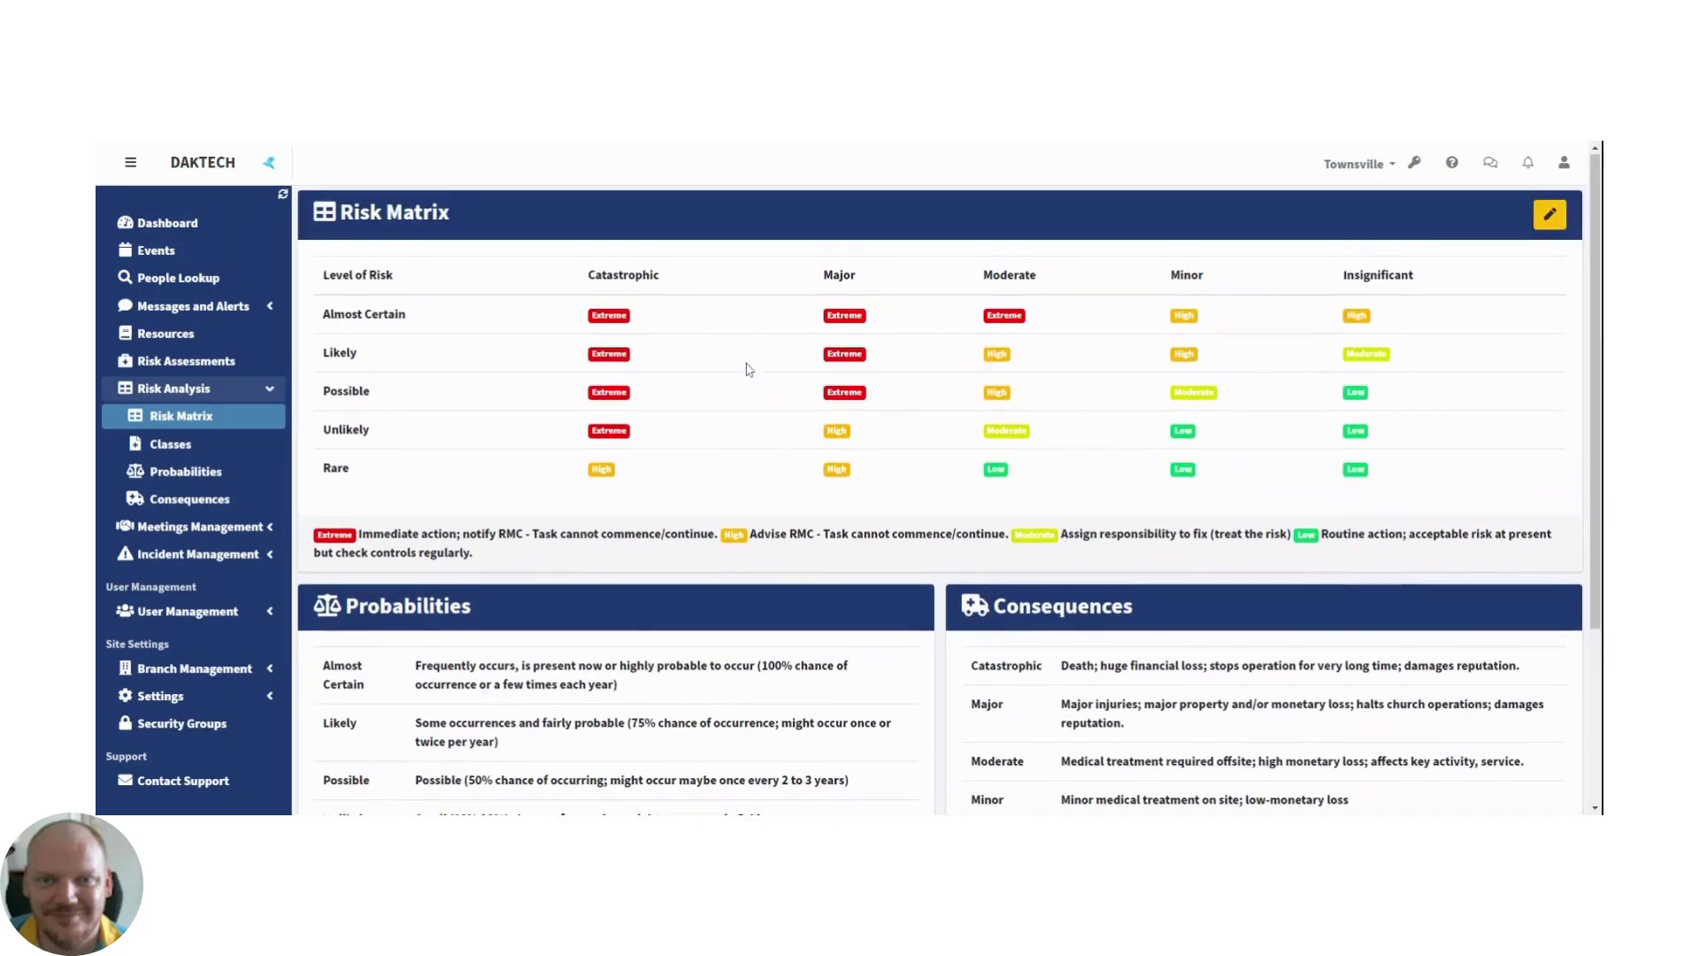
scroll(818, 374, down, 1)
scroll(548, 426, up, 1)
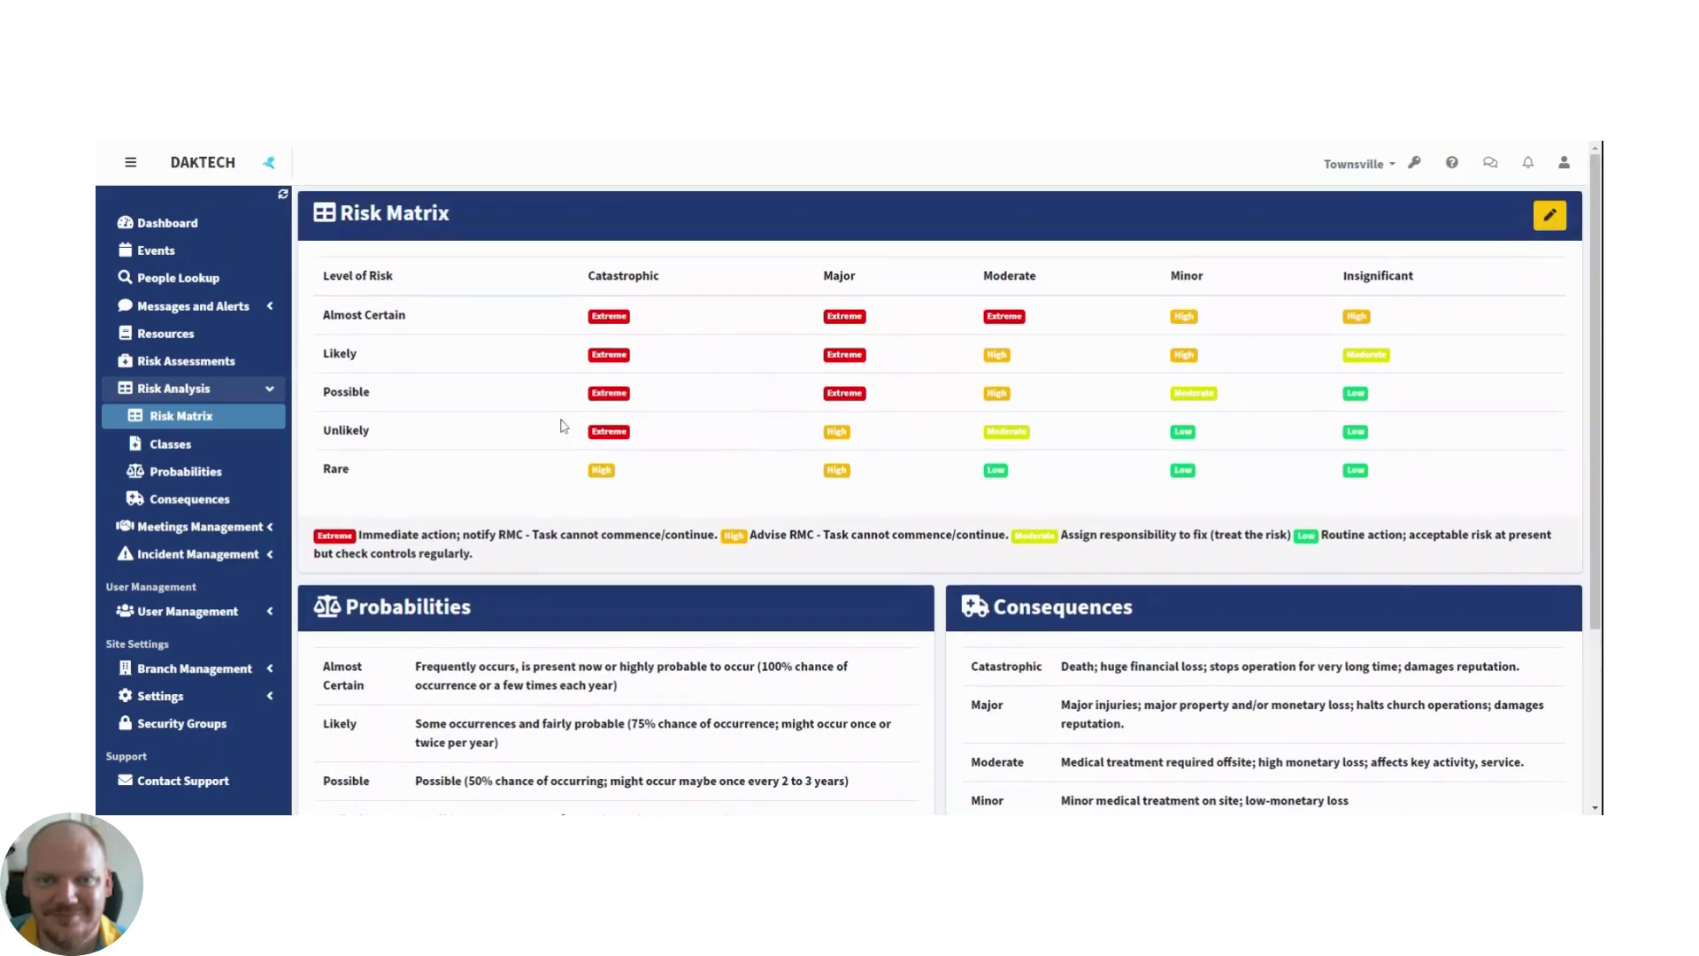
scroll(1091, 400, down, 1)
scroll(1015, 407, up, 1)
click(204, 454)
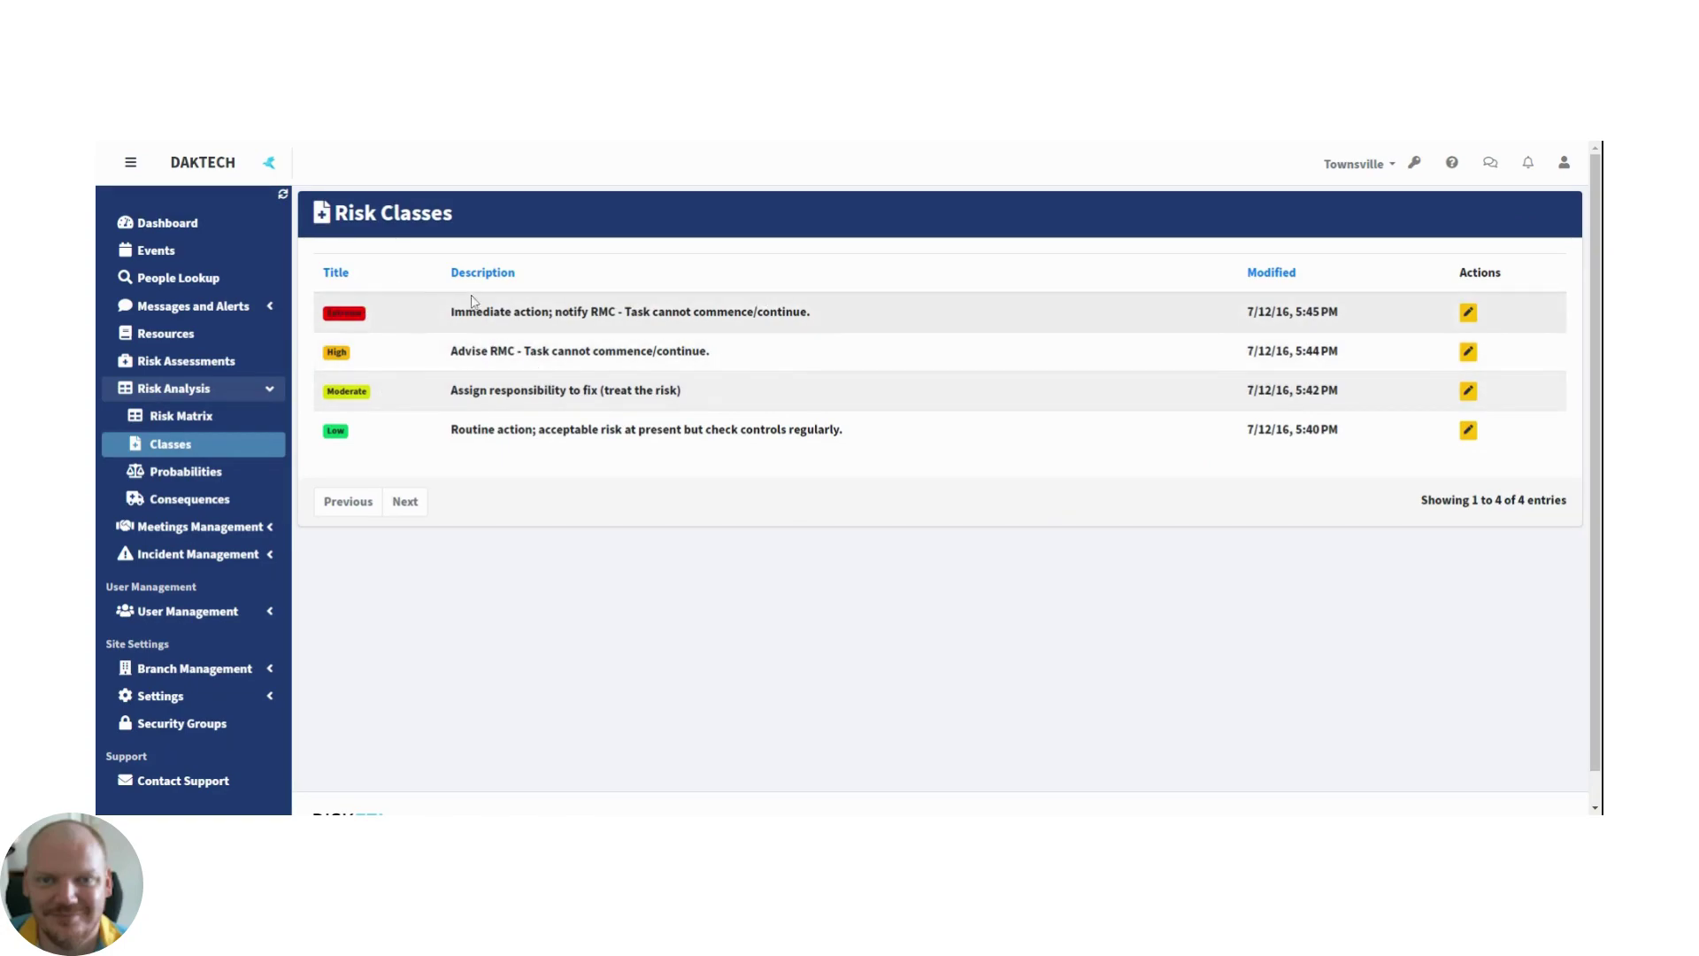
click(199, 471)
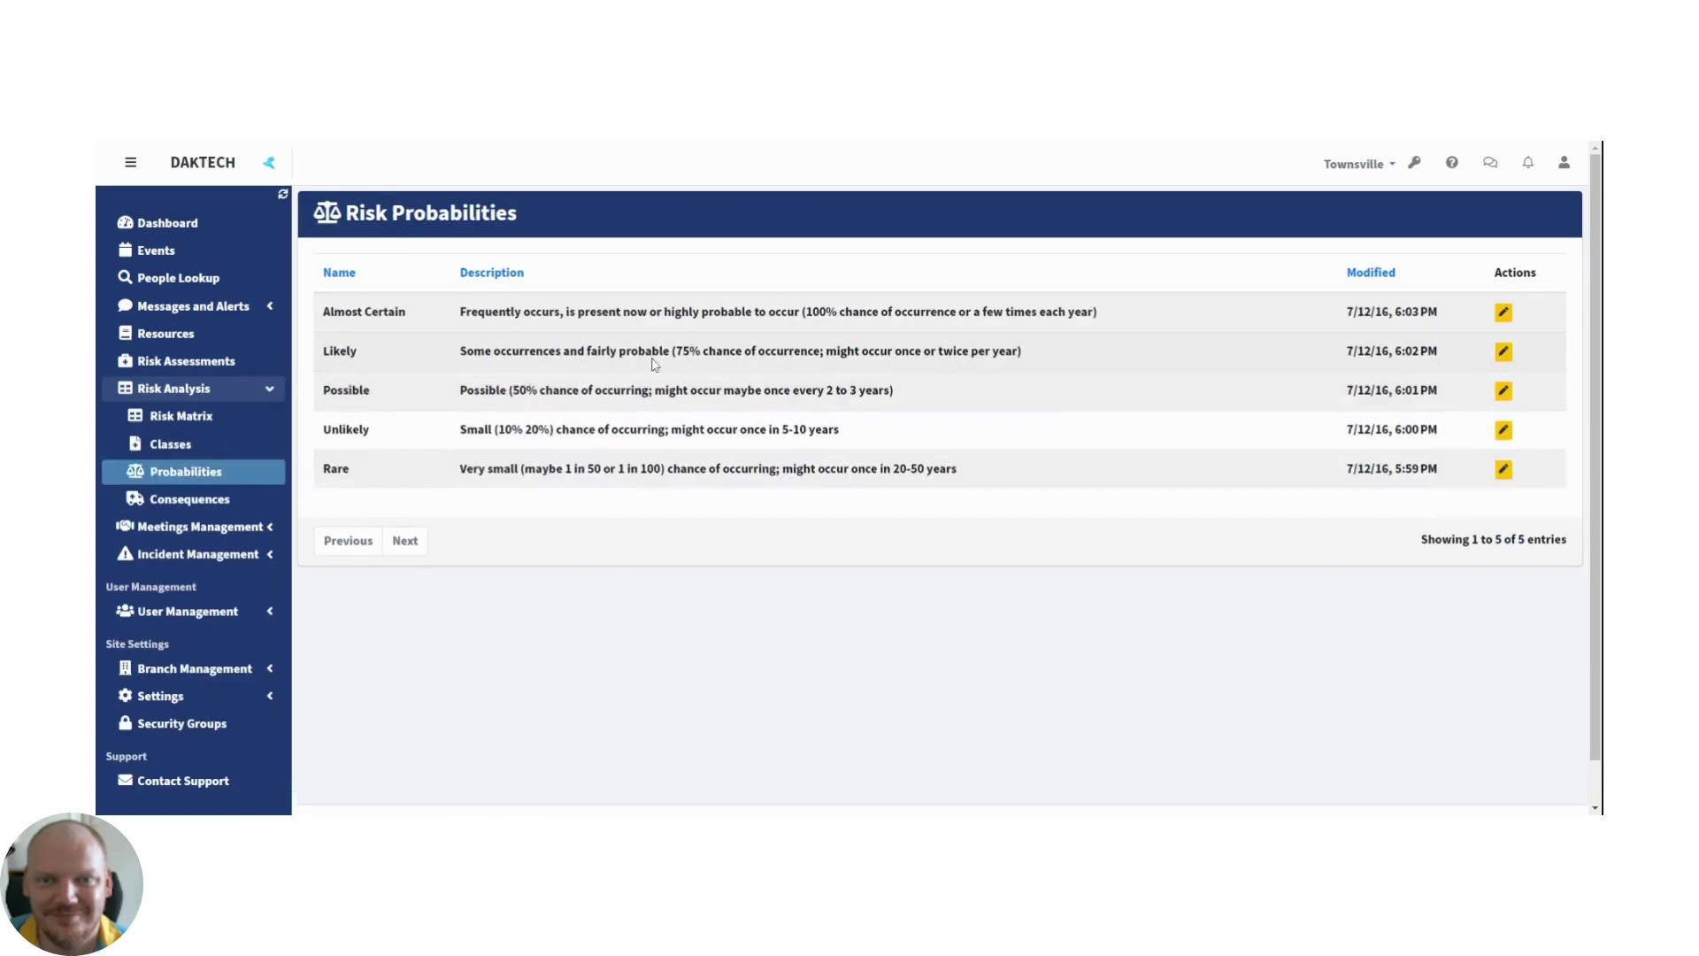
click(218, 510)
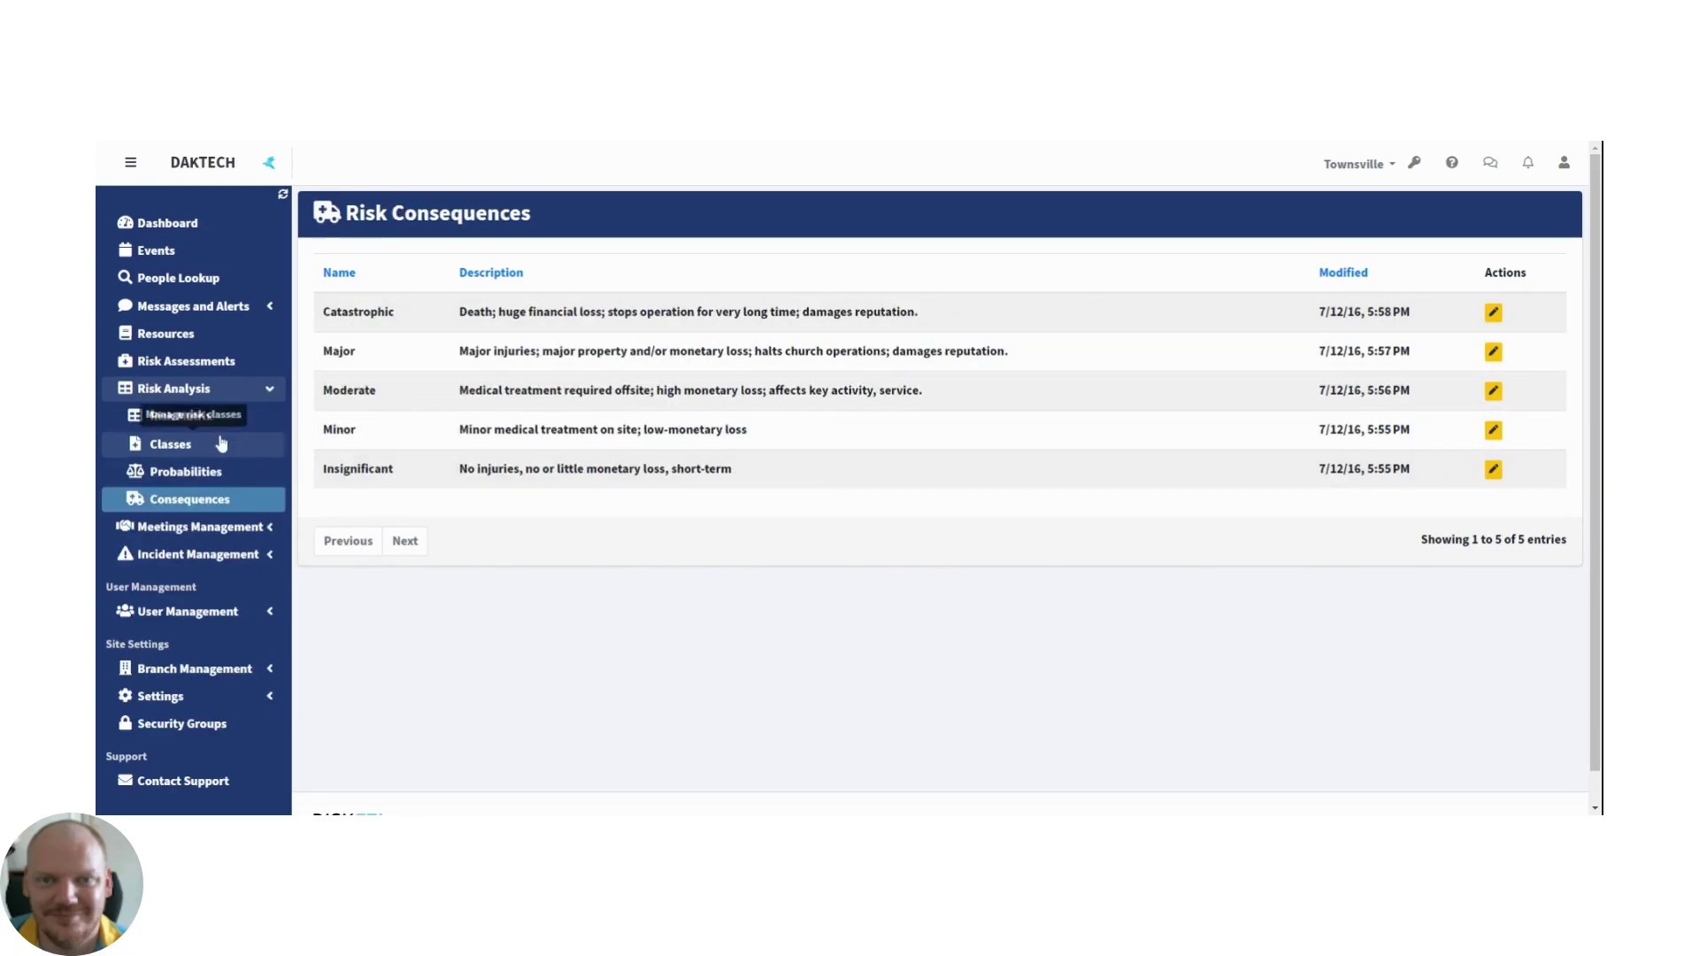
click(212, 423)
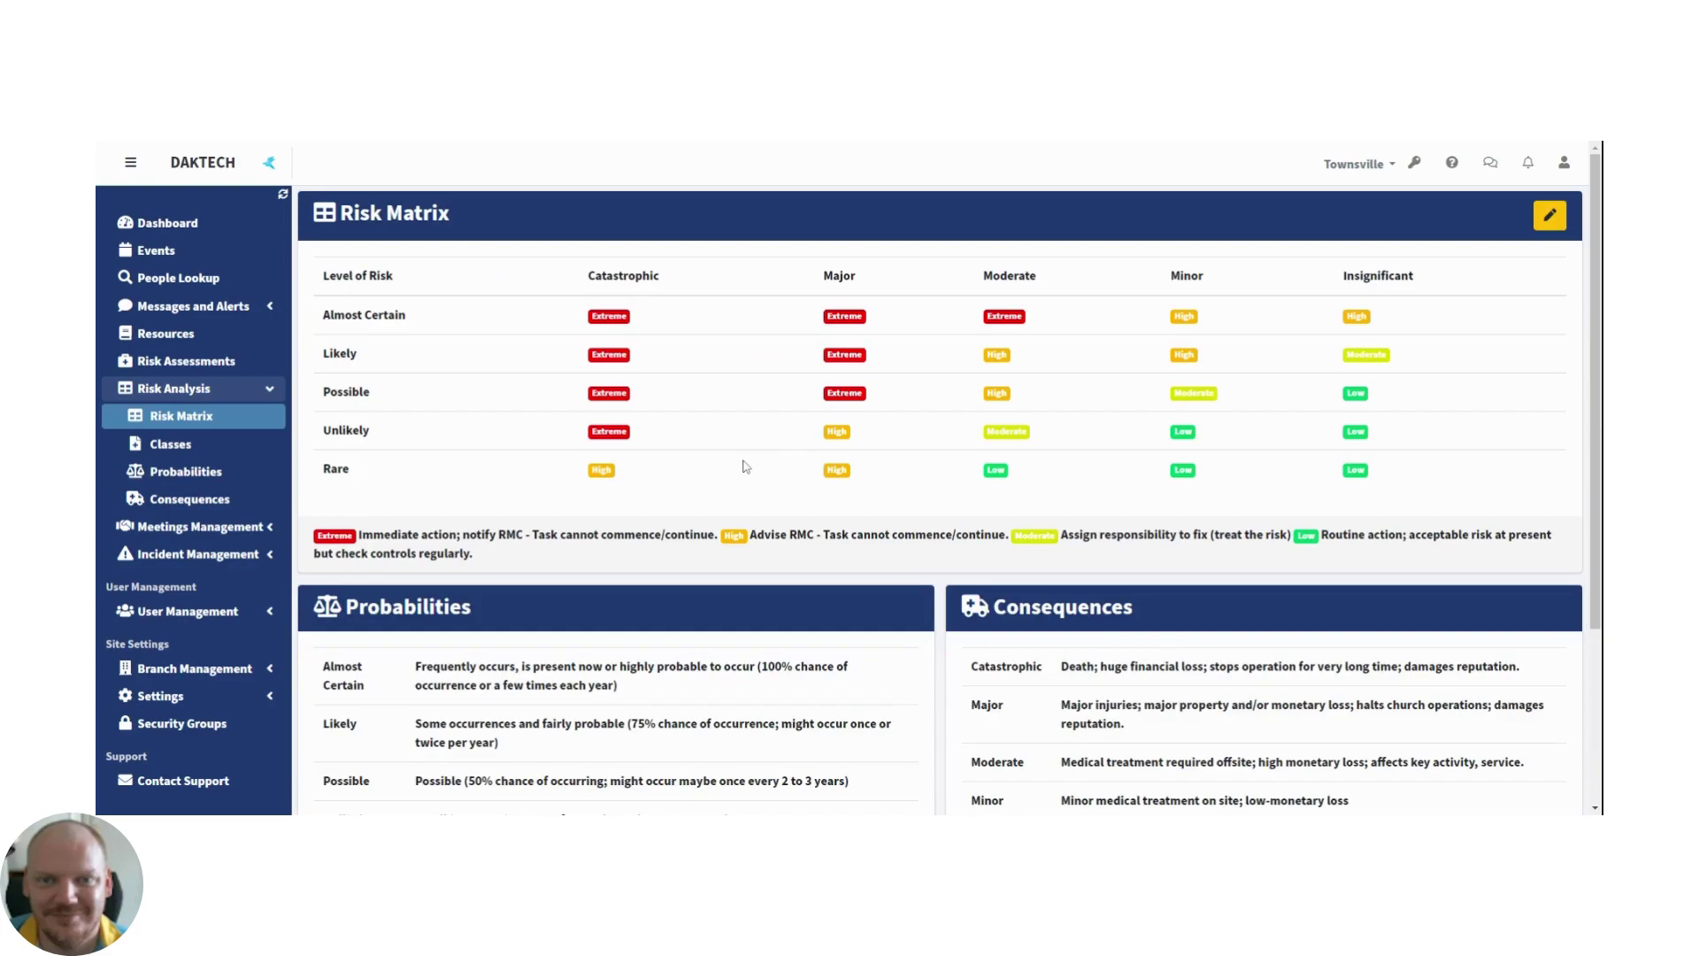
scroll(752, 407, down, 2)
scroll(754, 413, up, 2)
Step: Open the Risk Assessments list and scroll through its thirteen existing assessments
click(232, 361)
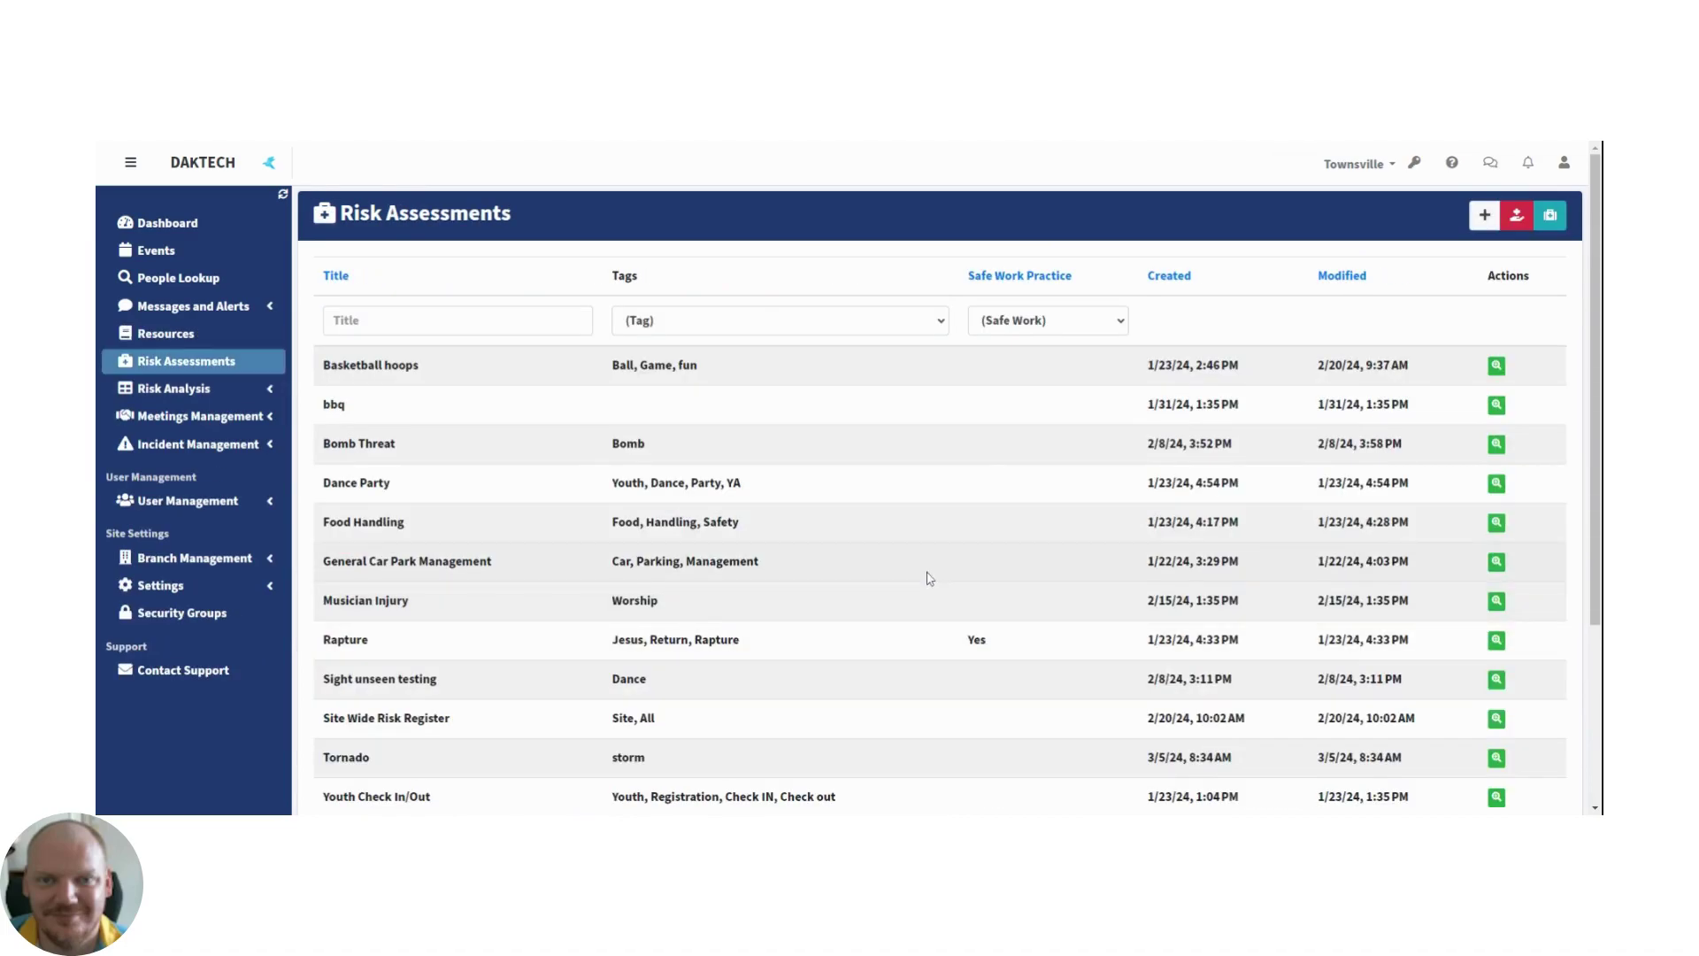
scroll(929, 575, down, 1)
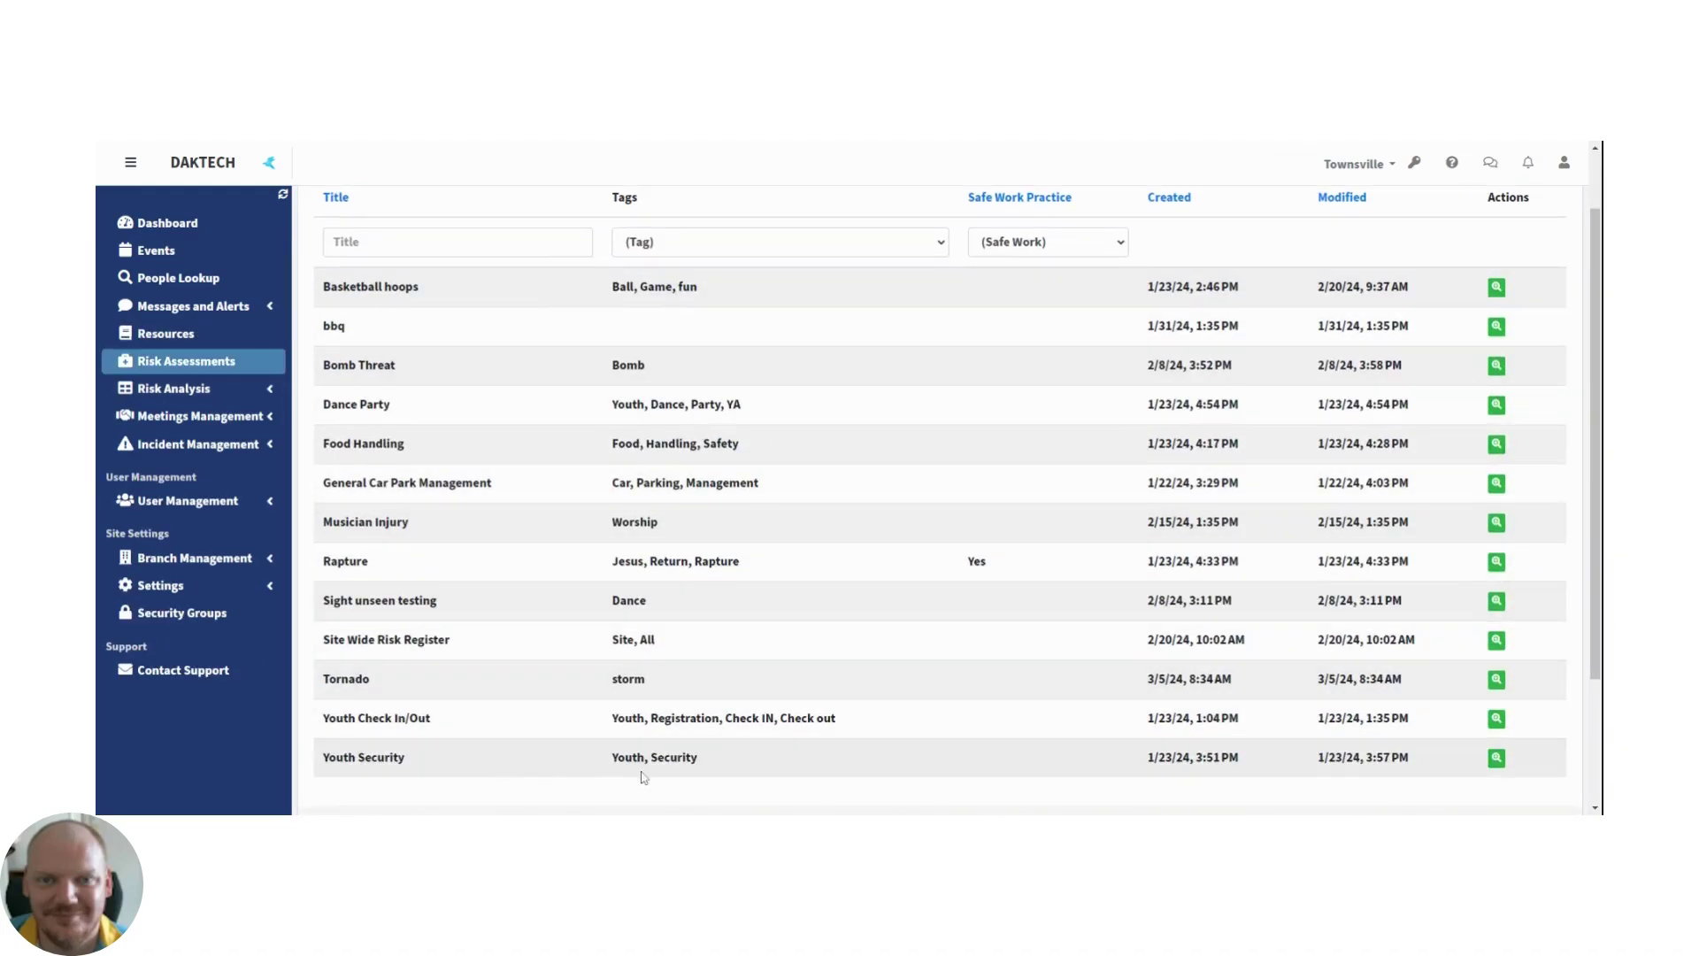
scroll(1066, 627, up, 1)
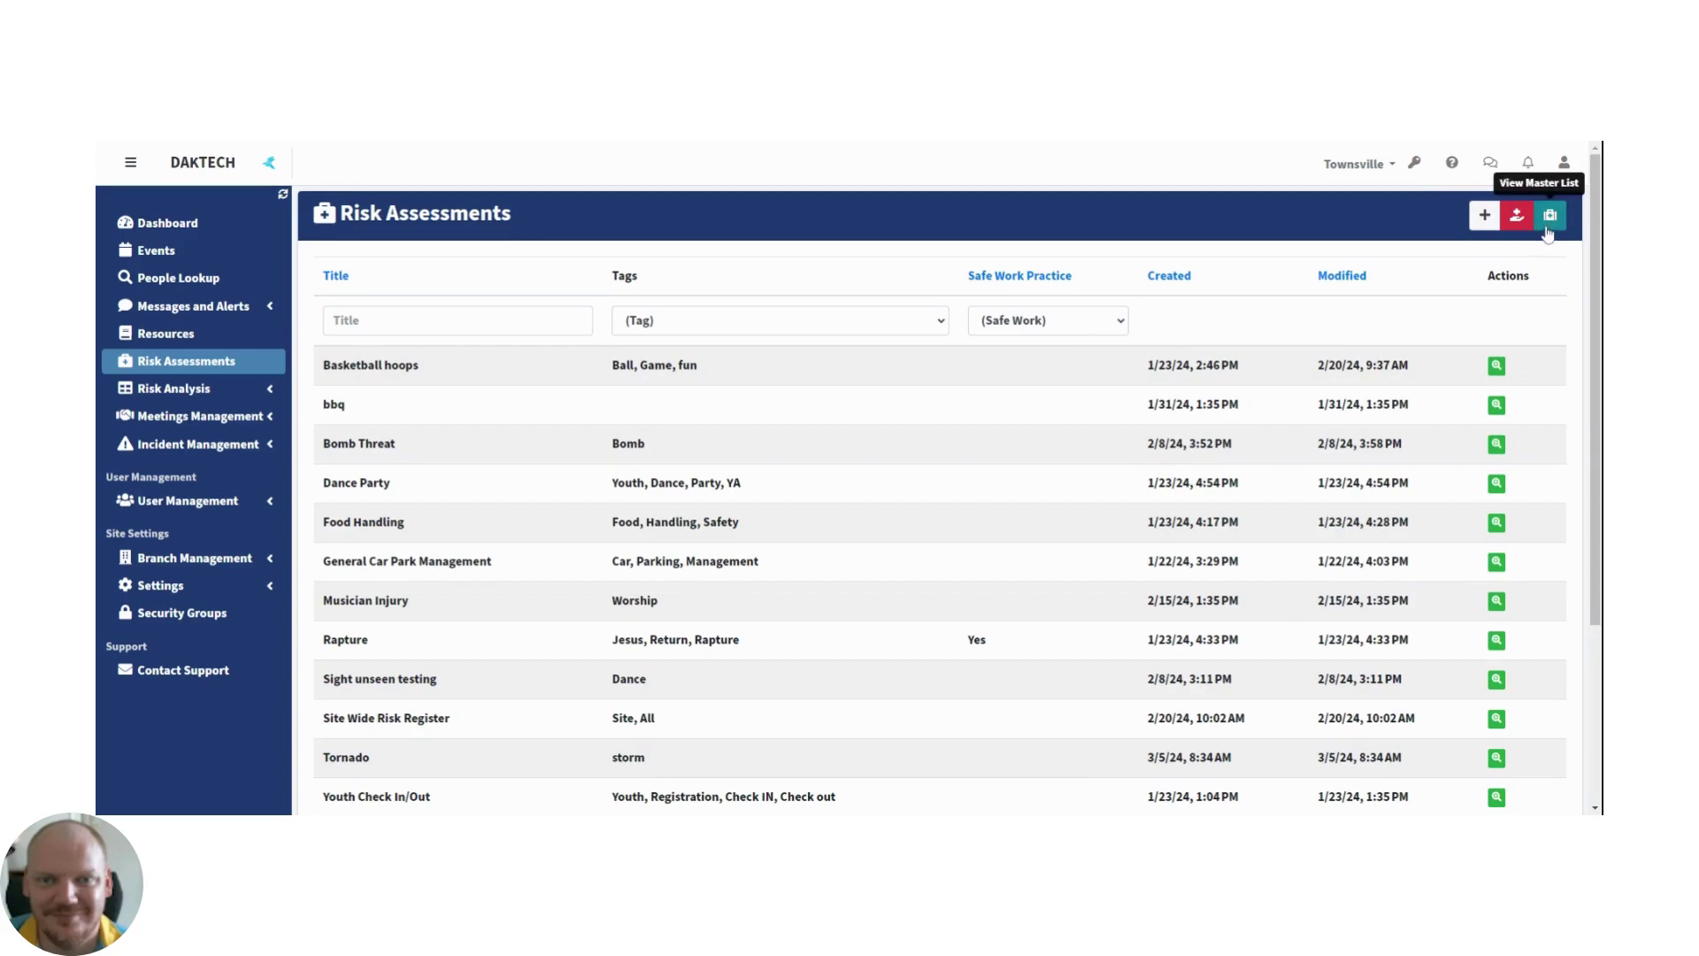
Step: Start a new risk assessment and enter the title Cyclone
click(1483, 221)
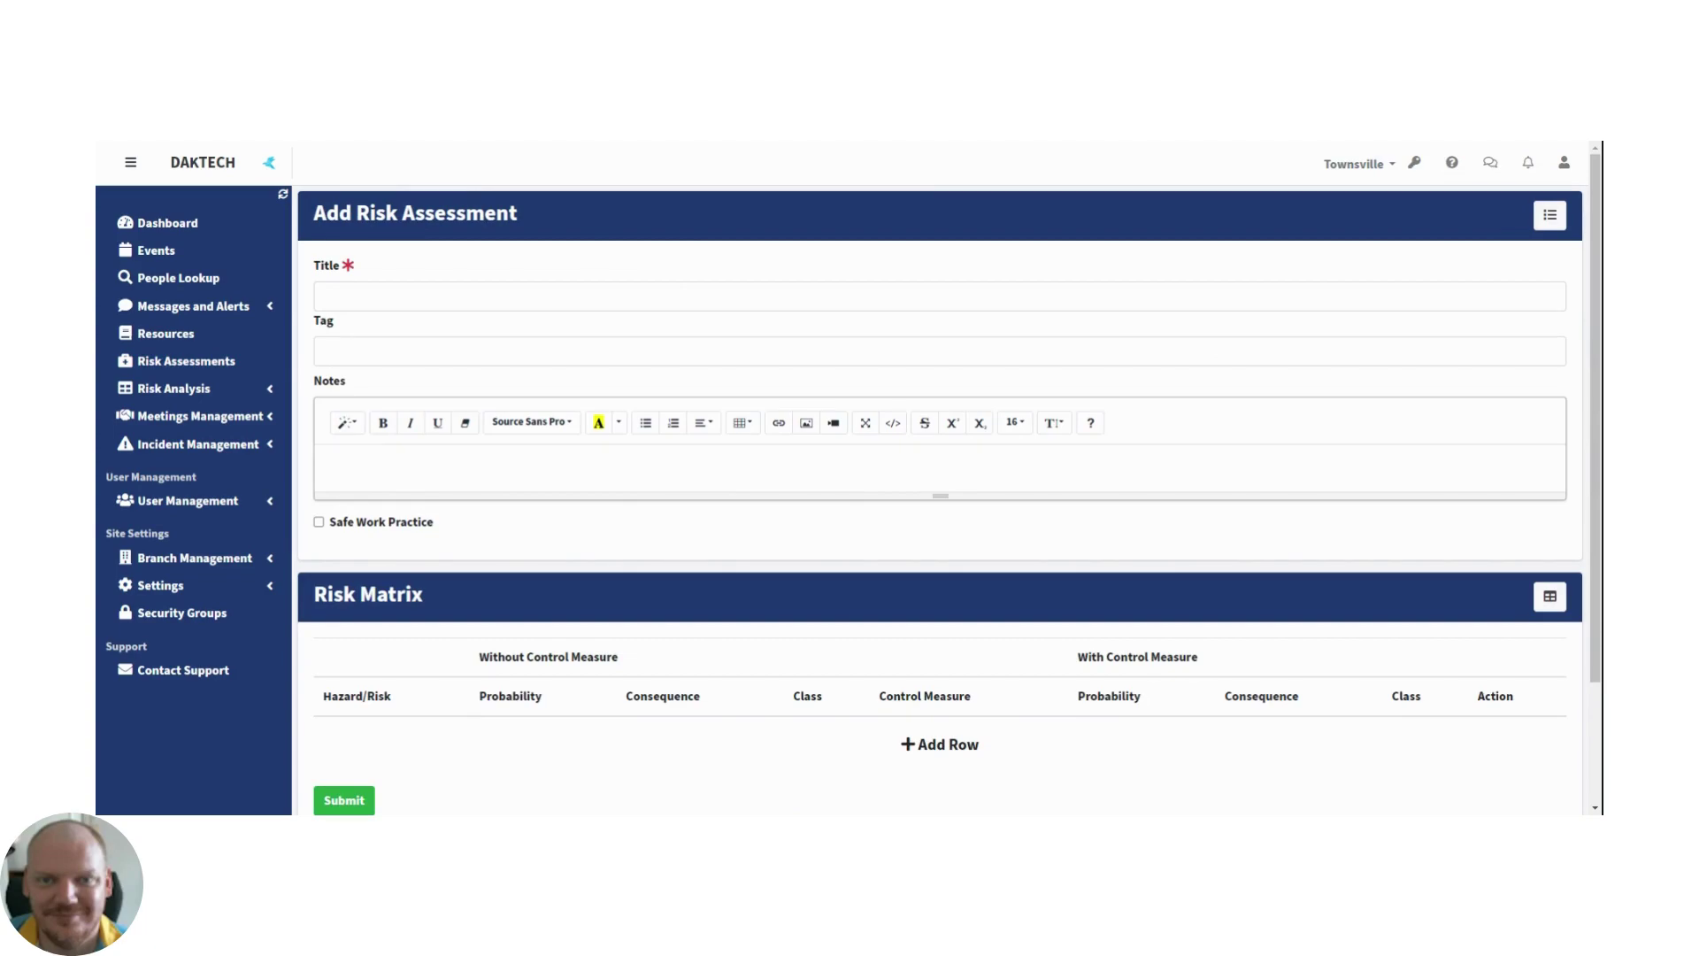
scroll(915, 277, down, 1)
scroll(915, 277, up, 1)
text(Cyco)
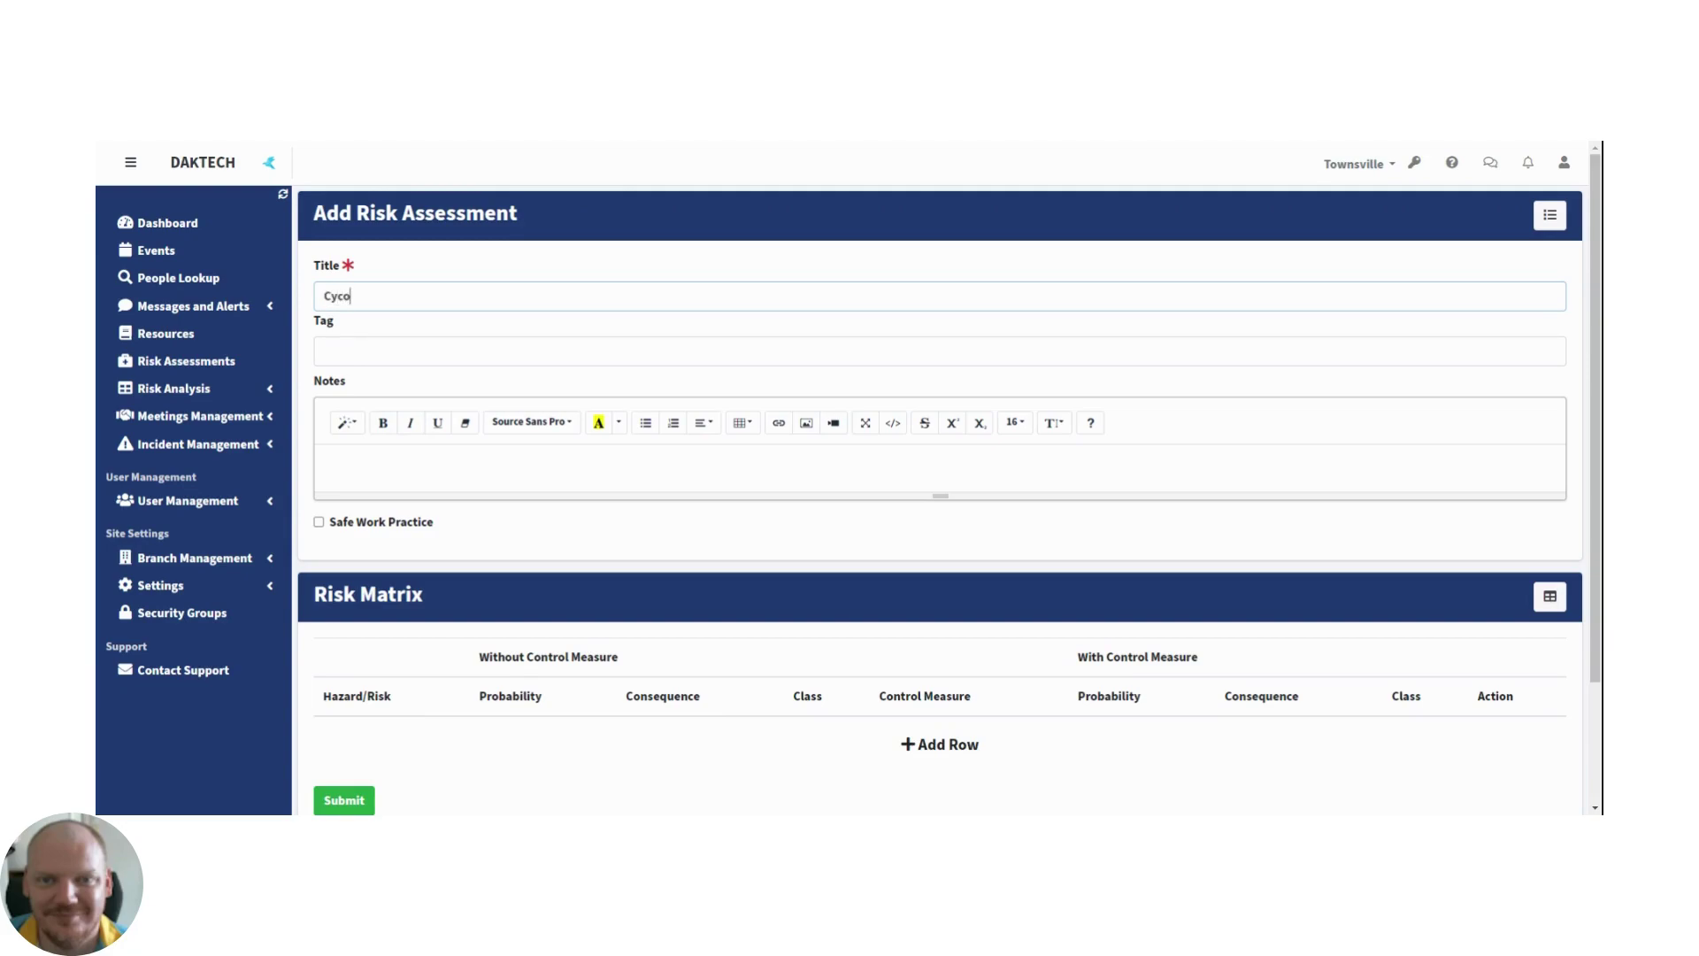
text(lnelone)
Step: Add the tag 'storm' and scroll down to the empty Risk Matrix section
click(939, 351)
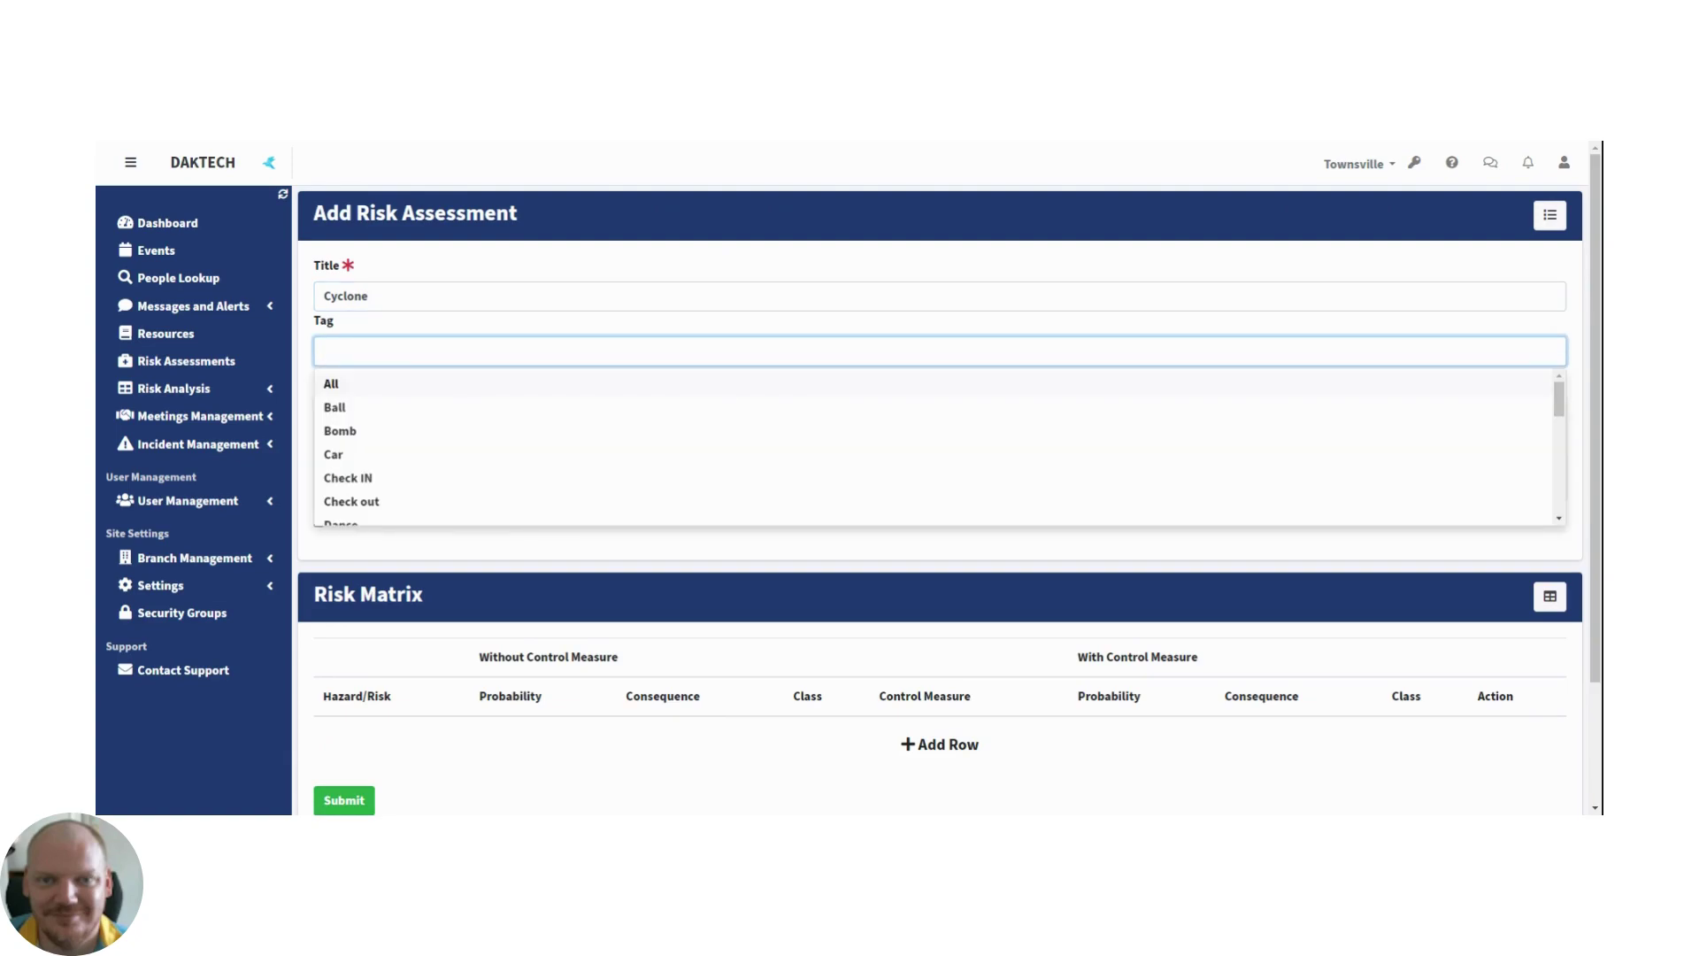
text(stom)
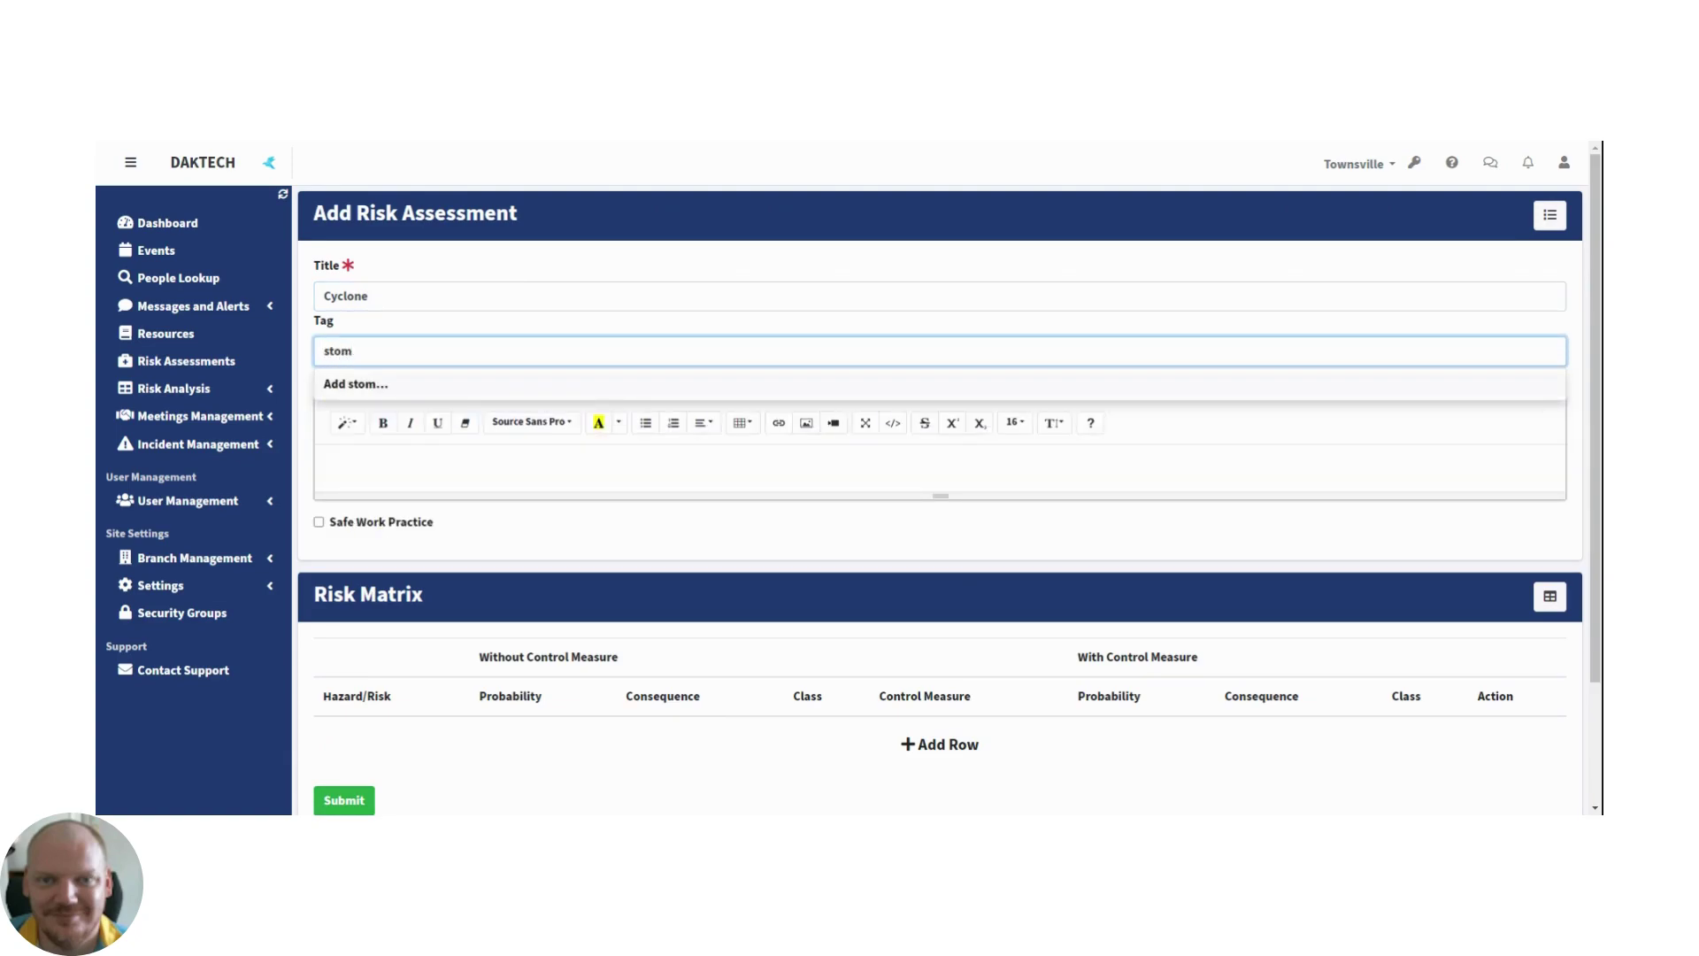
key(BackSpace)
text(rm)
key(Return)
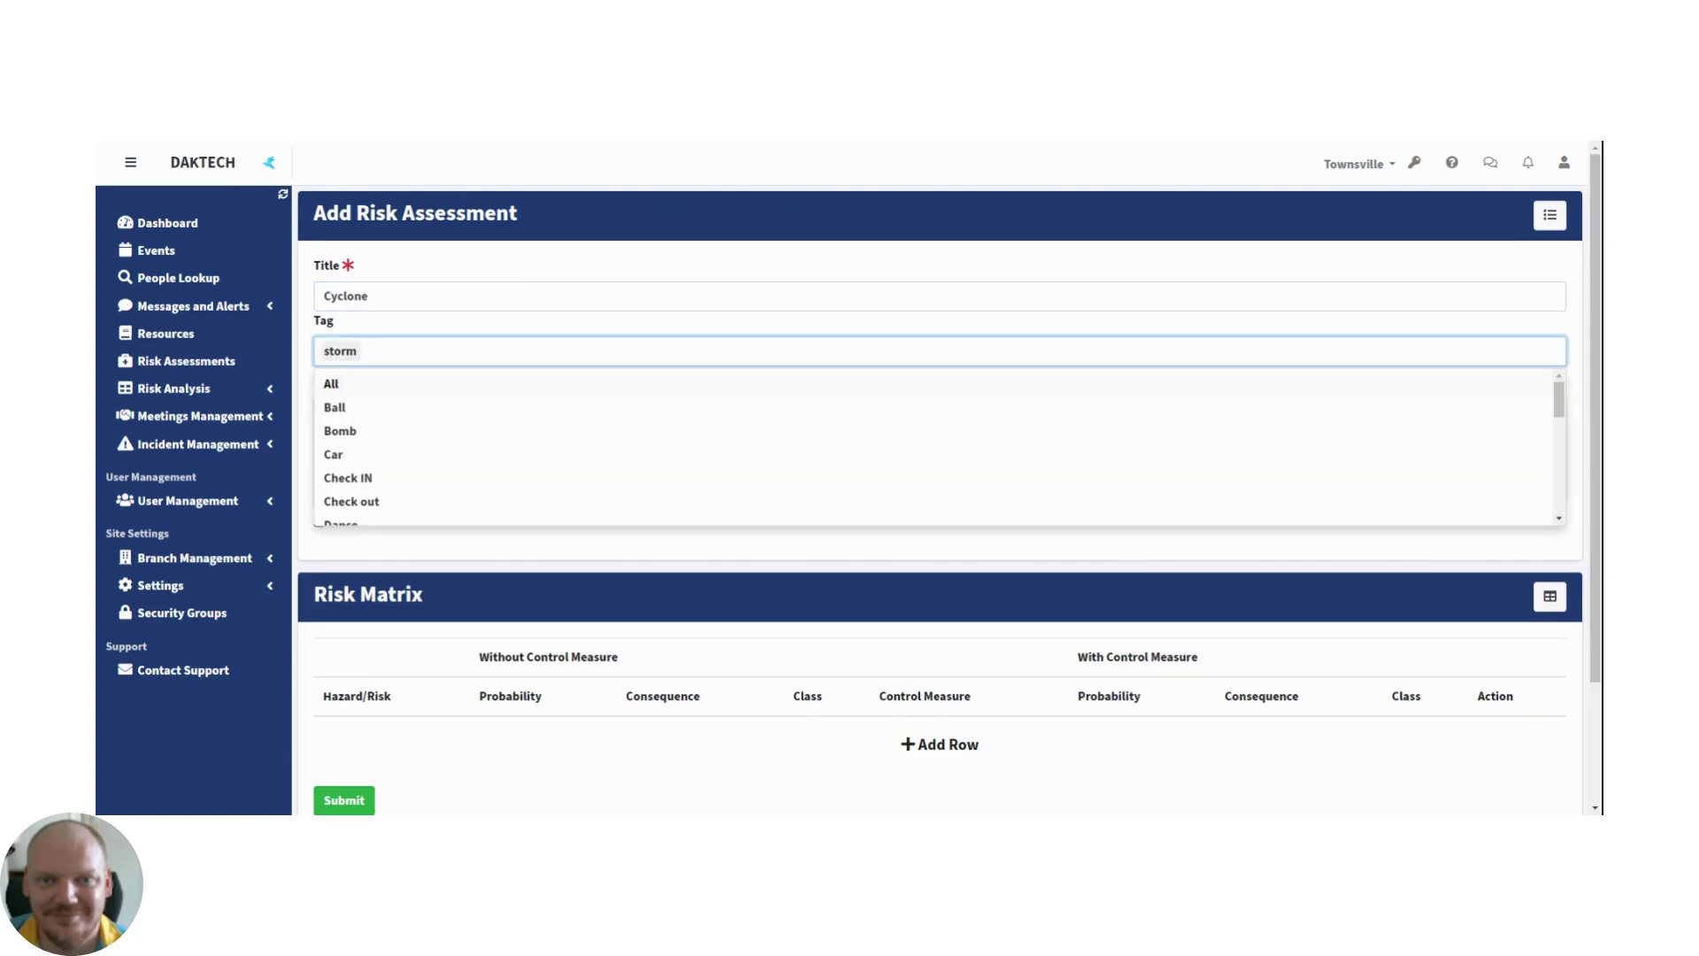
click(694, 274)
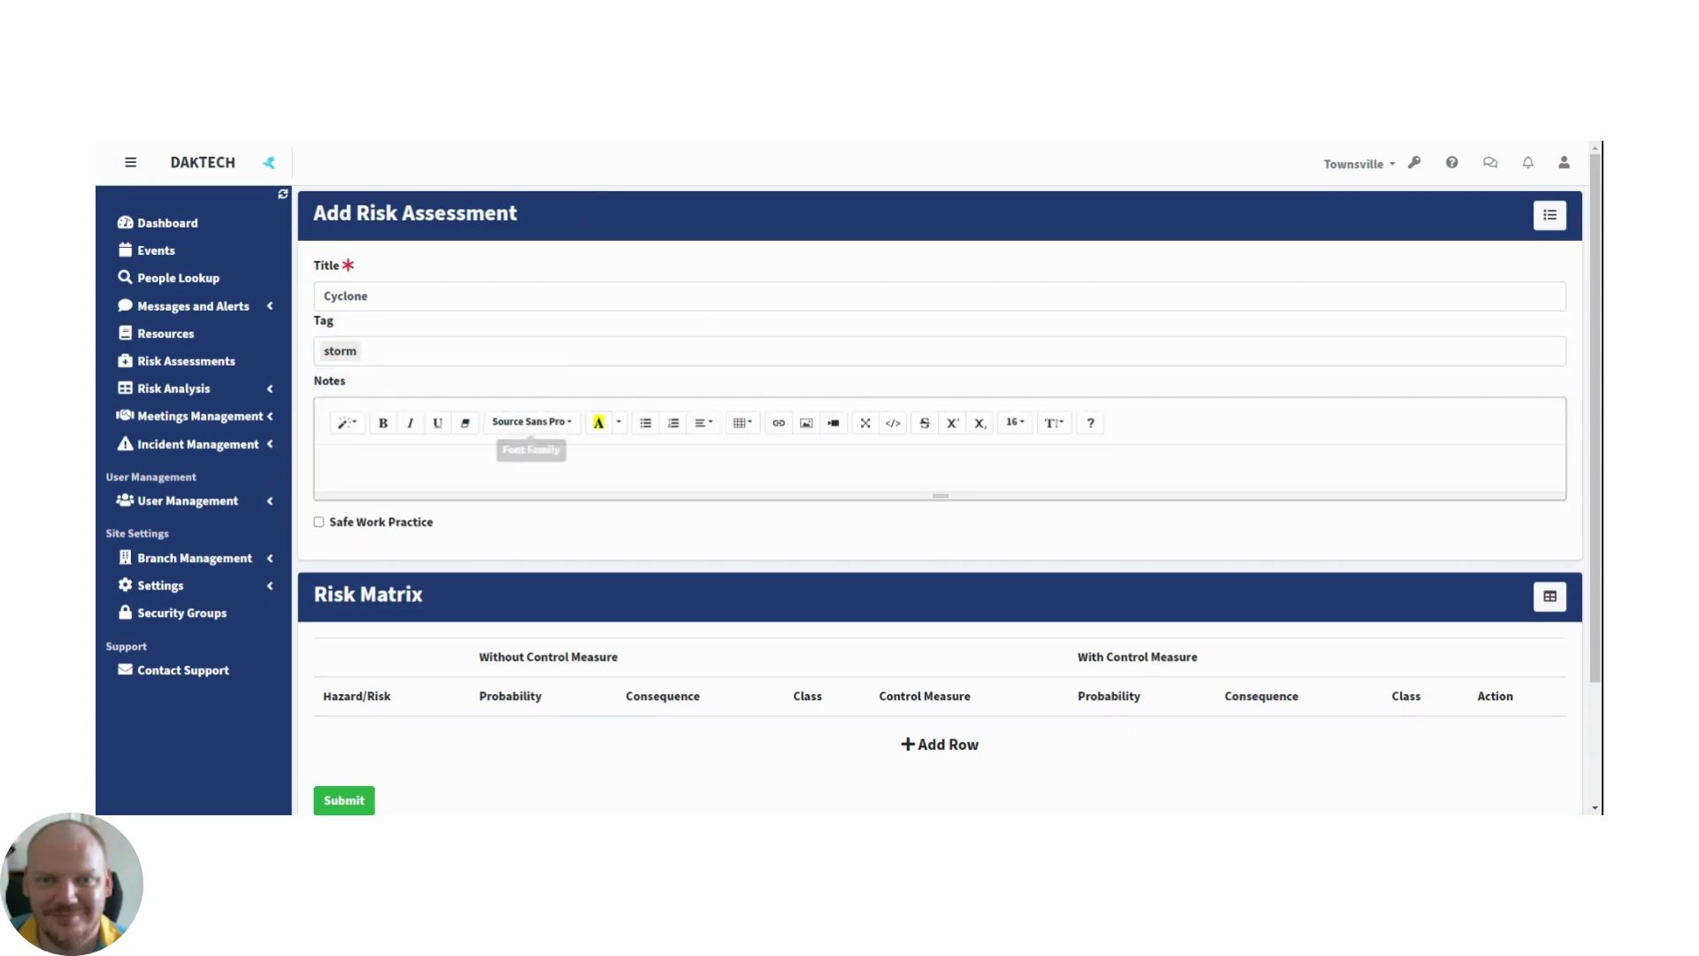
scroll(422, 478, down, 1)
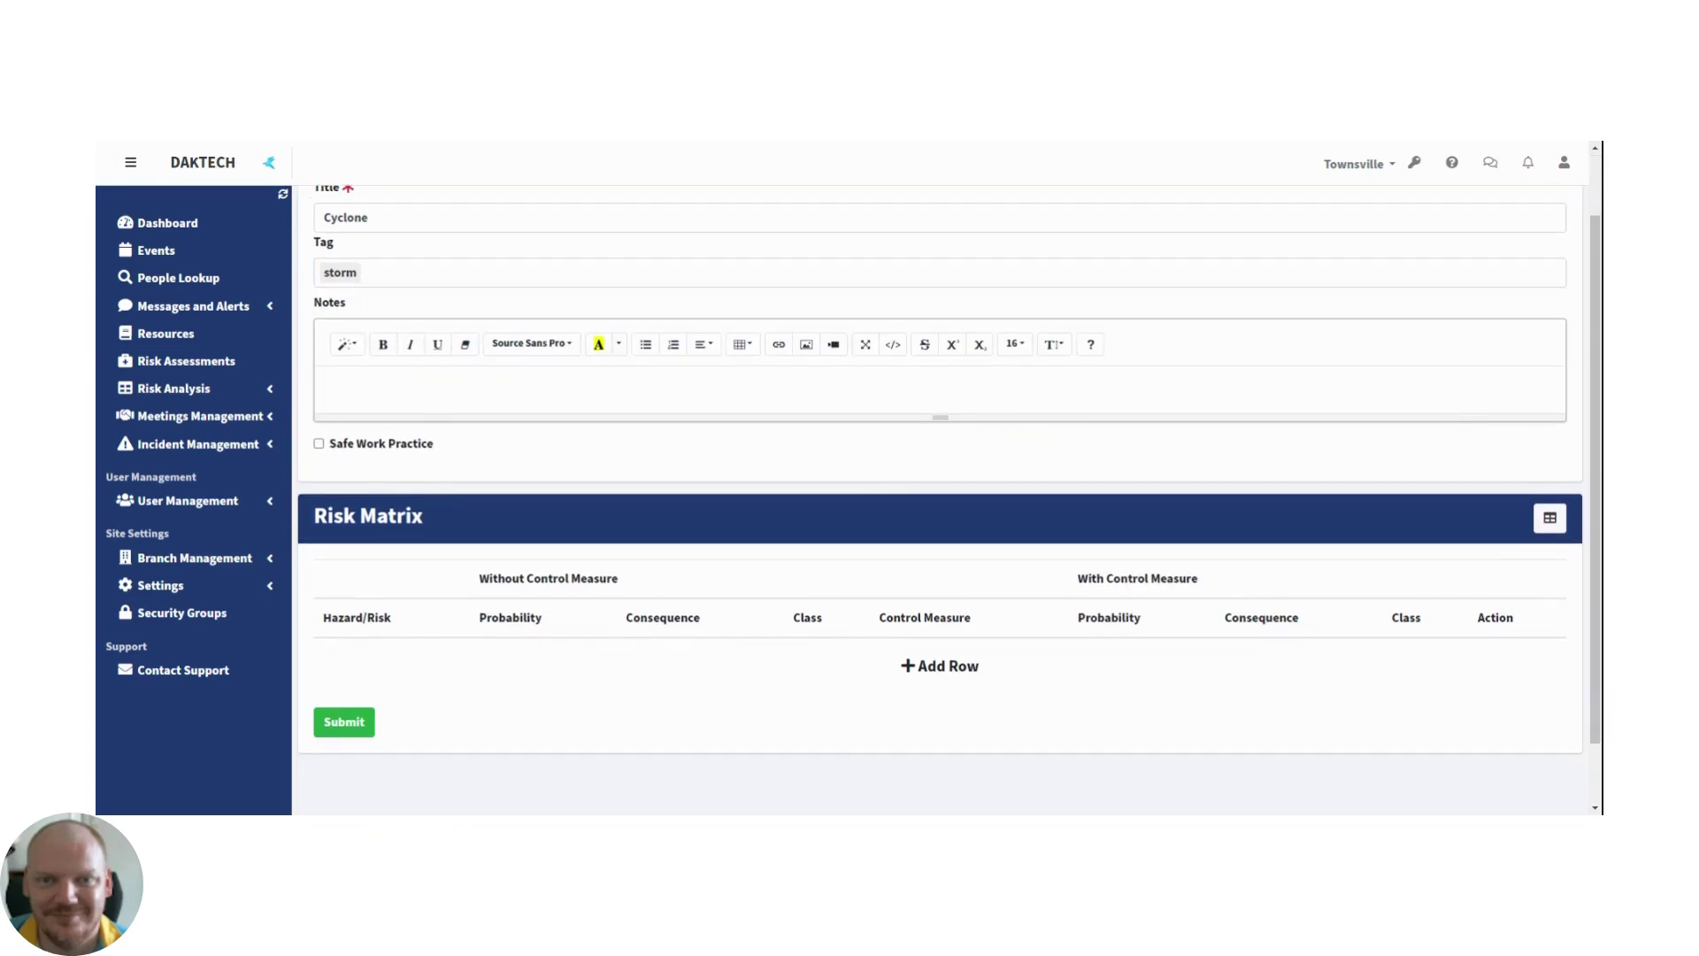
scroll(478, 396, down, 1)
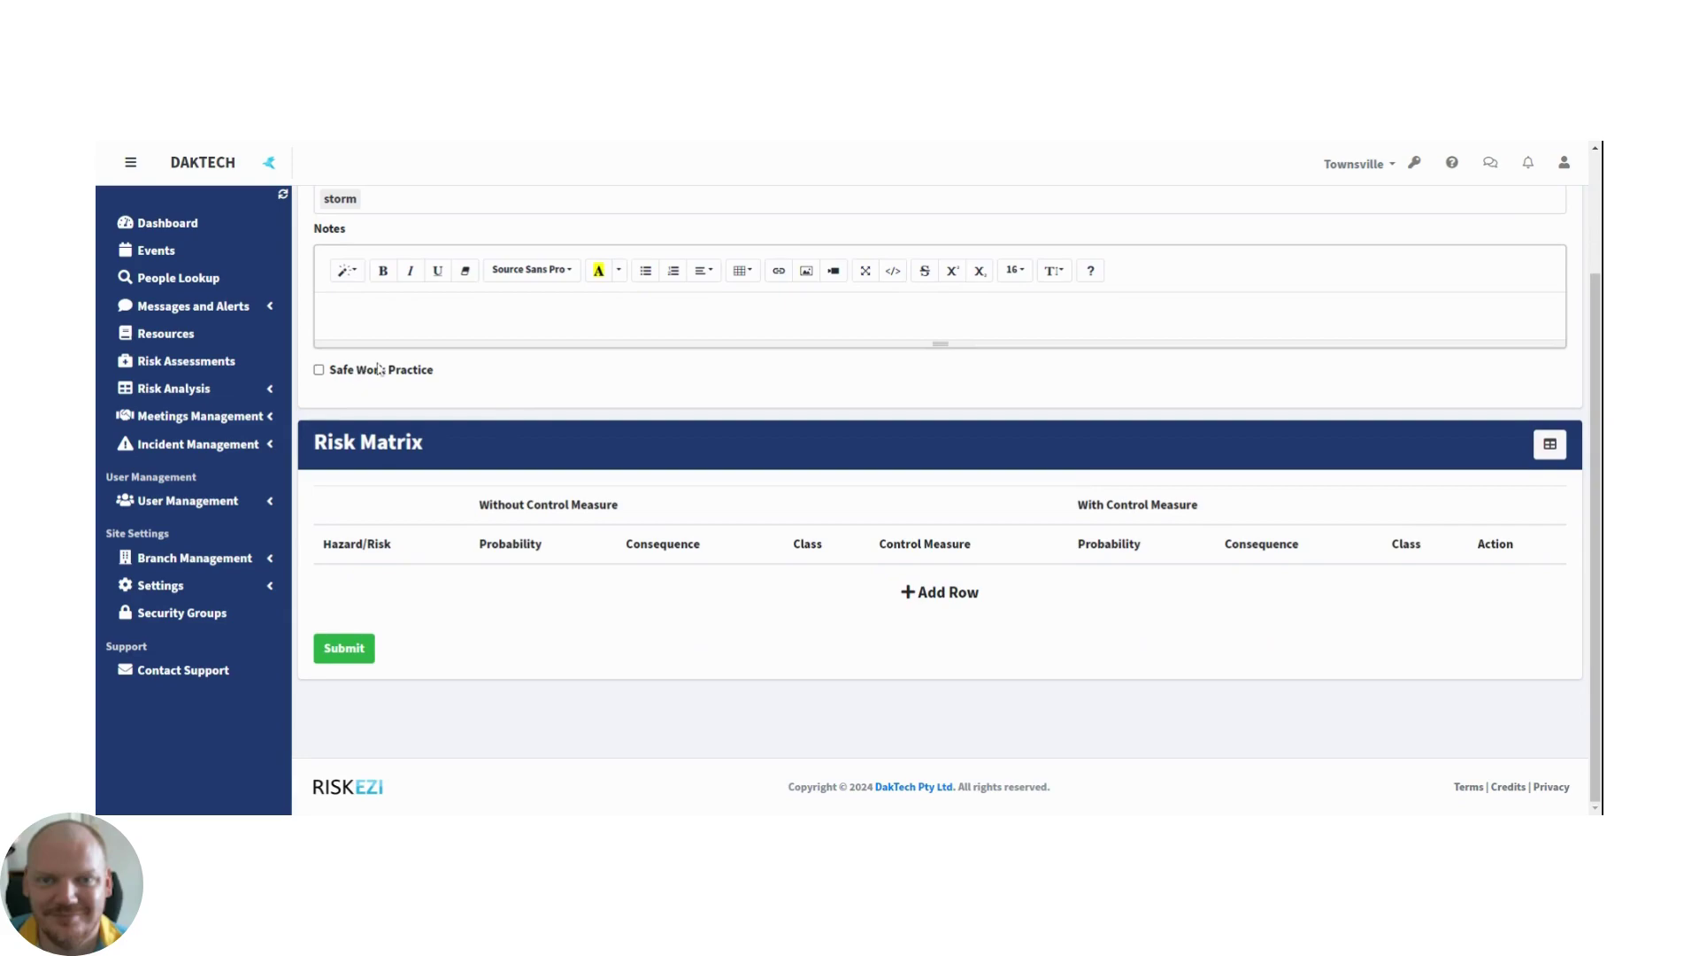
scroll(615, 588, up, 1)
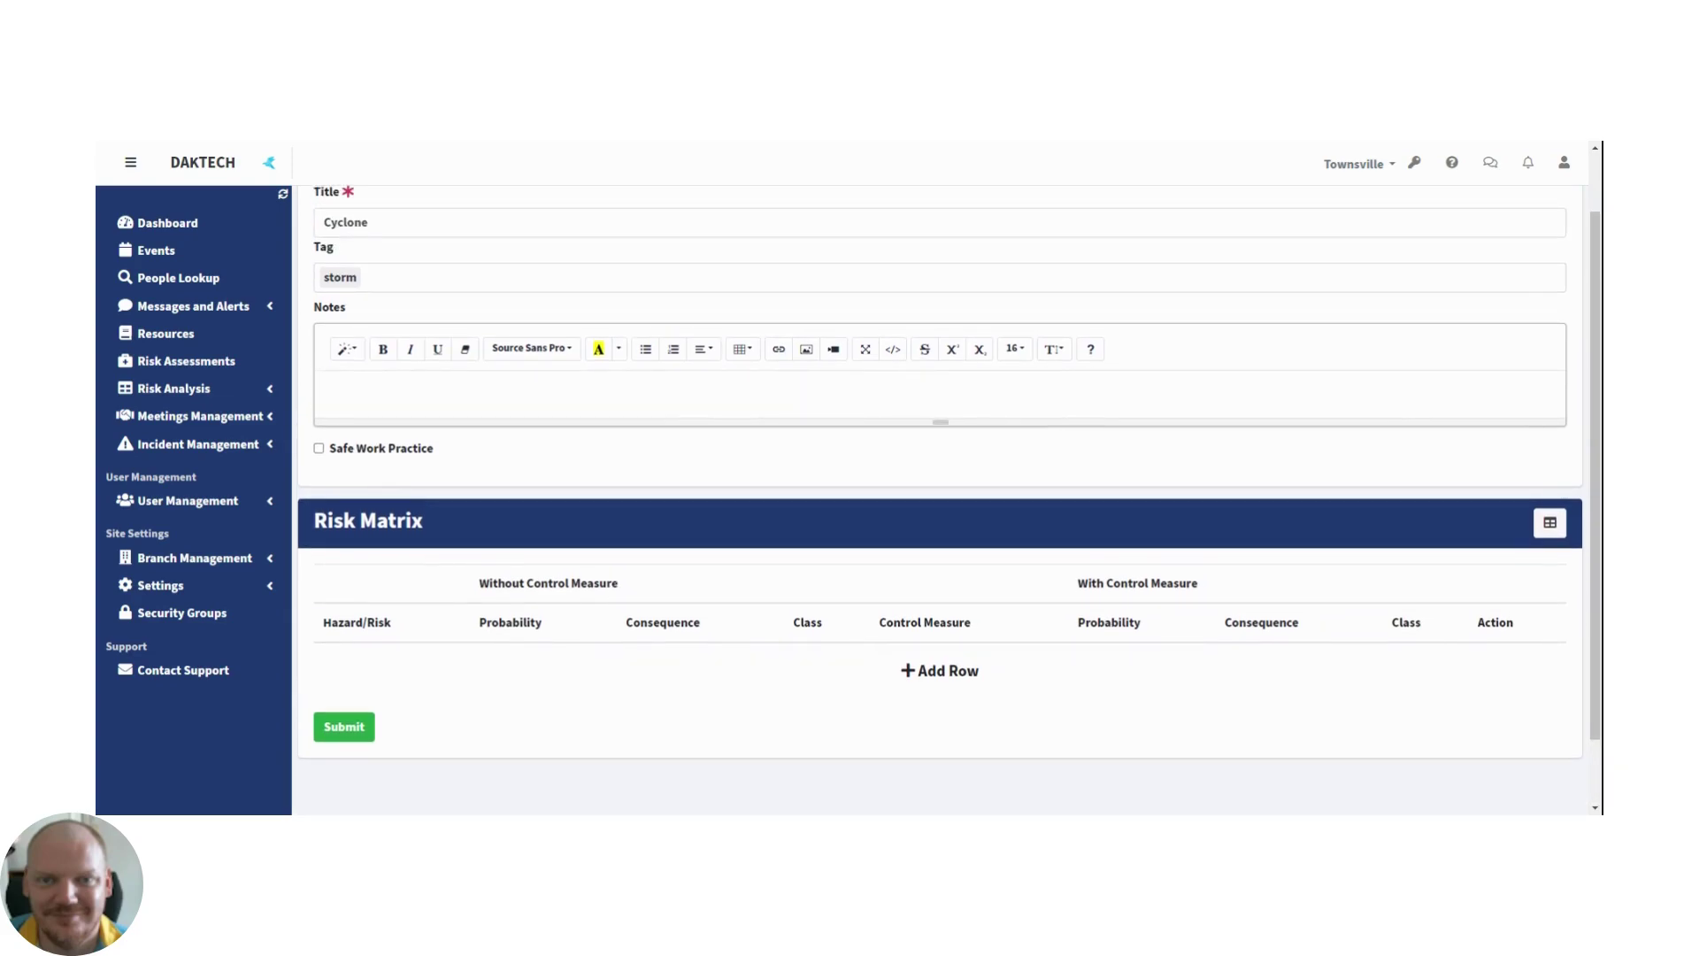
scroll(601, 611, down, 1)
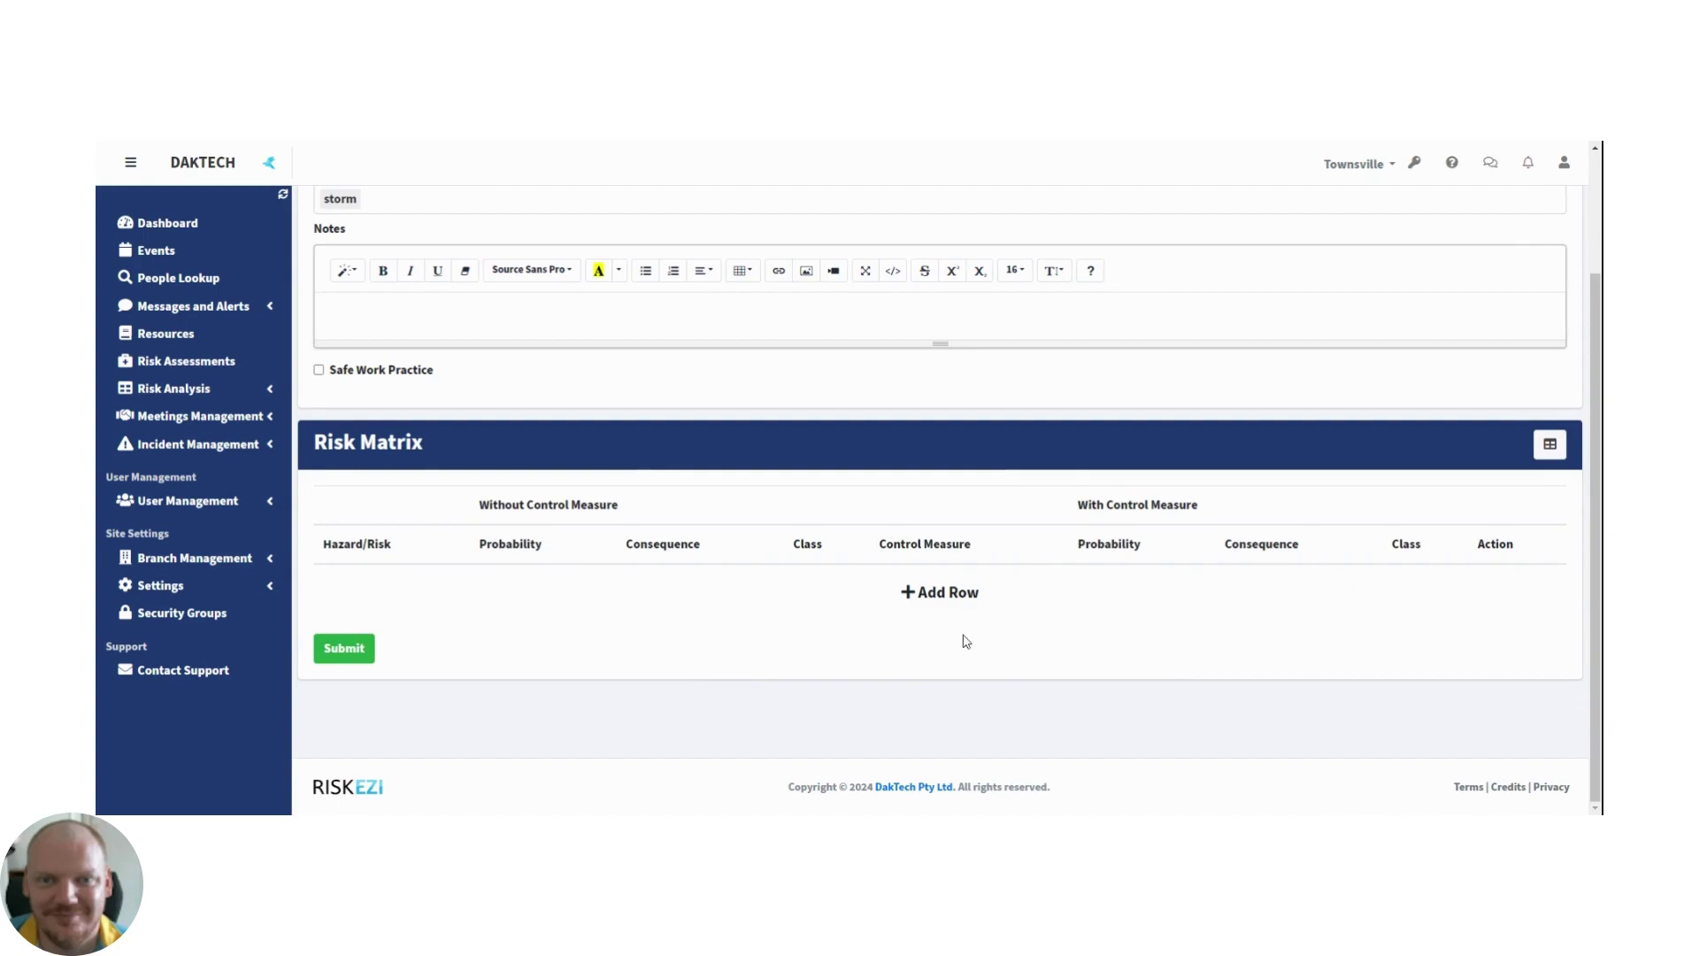
Step: Add a matrix row with the hazard 'power lines come down, causing danger'
click(938, 593)
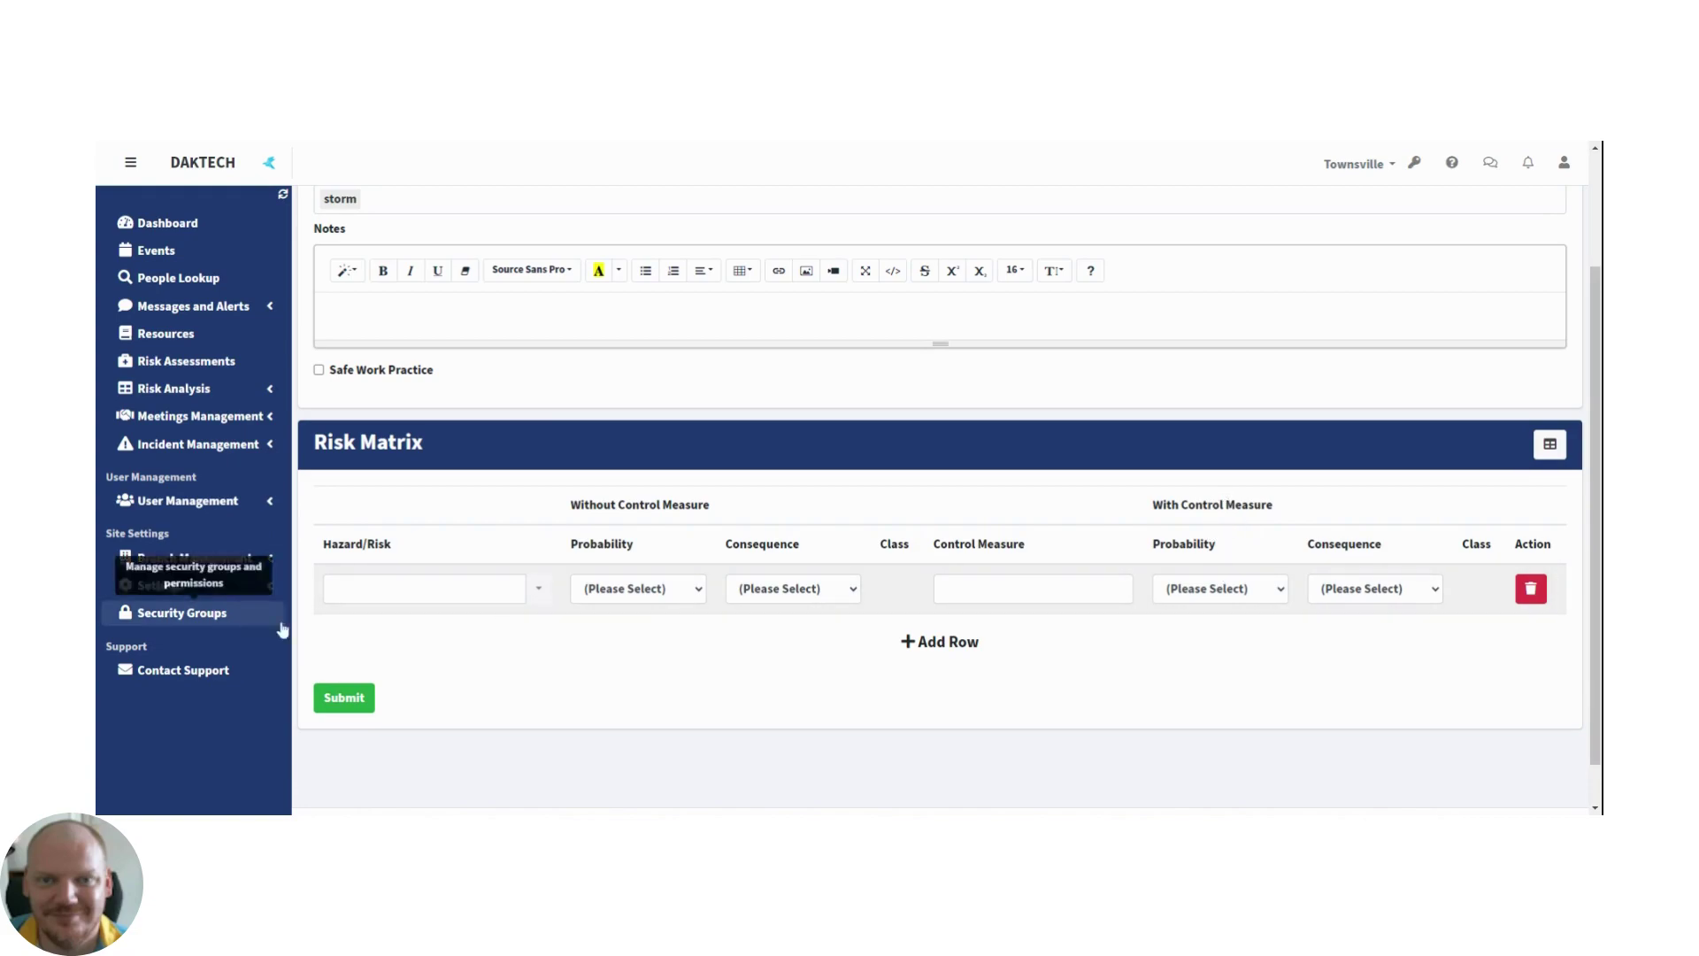
click(336, 589)
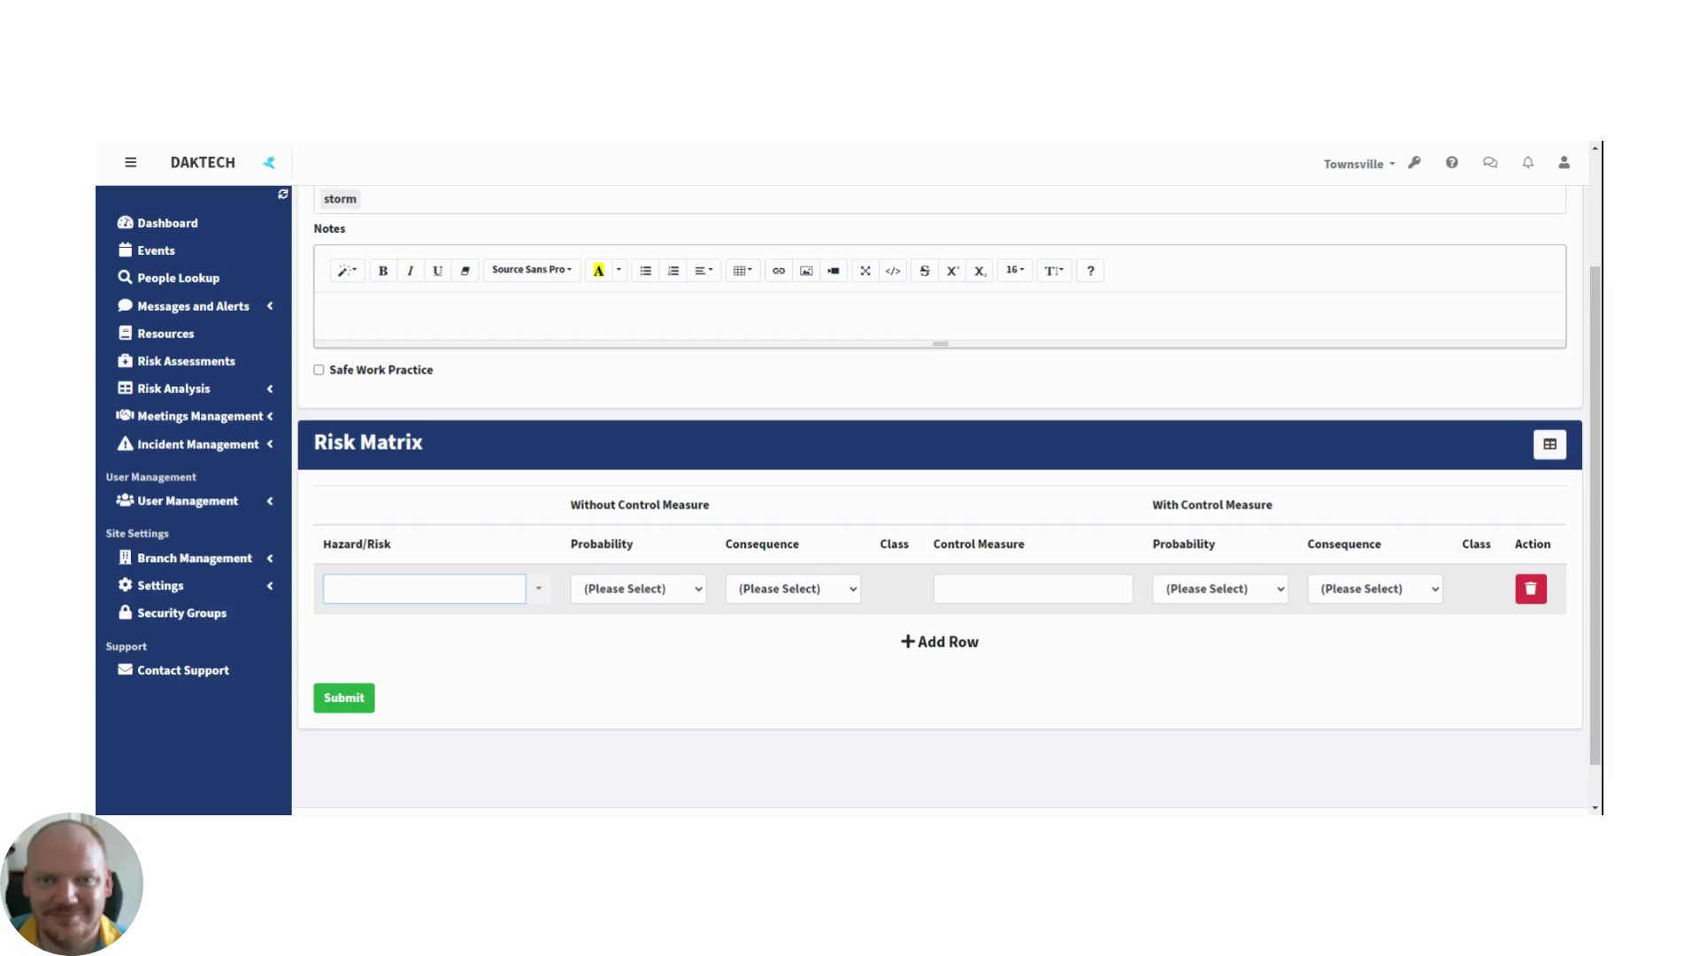
text(power lines come down,)
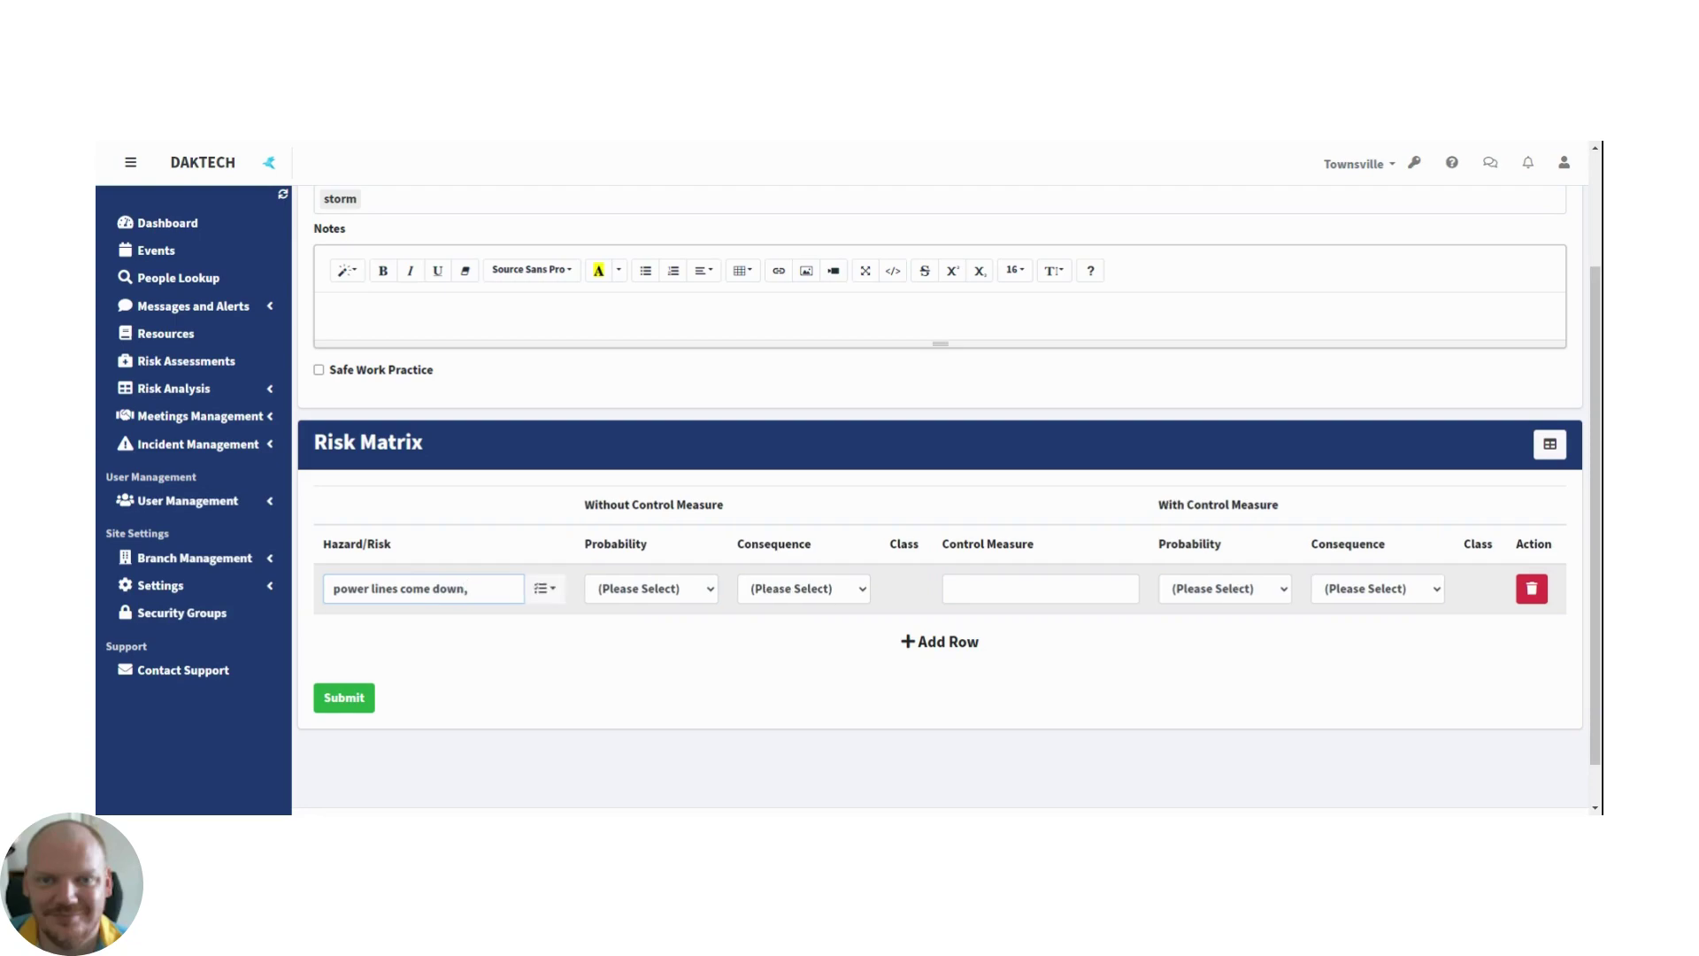
text( cau)
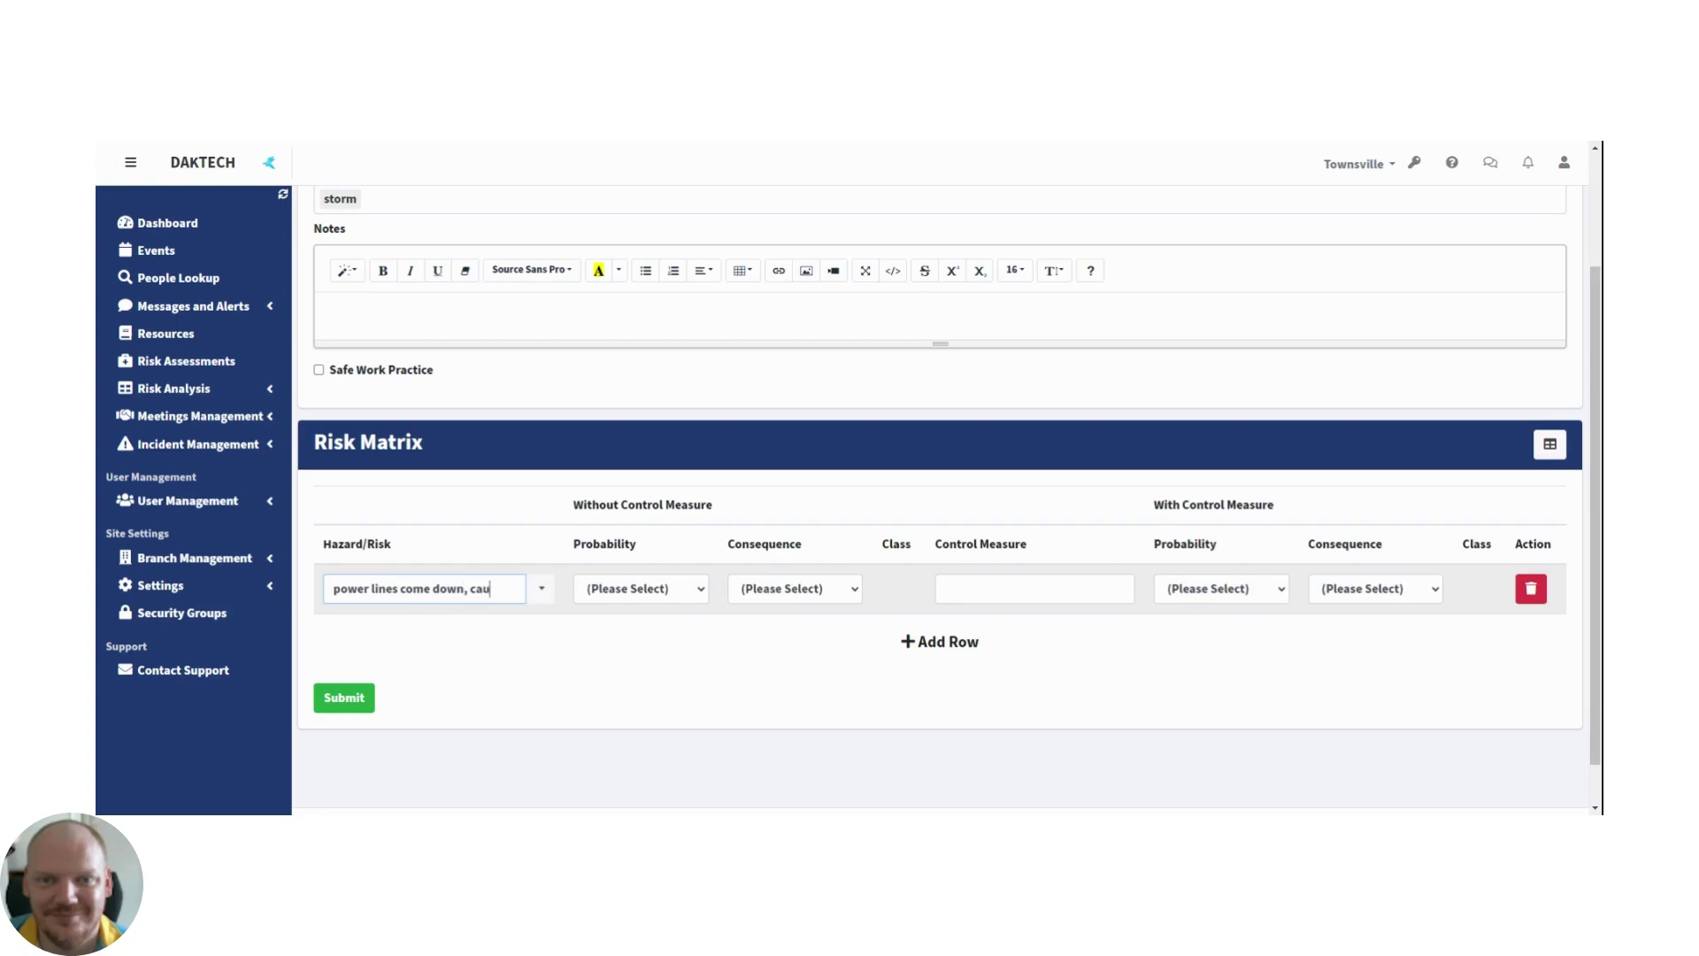
text(sing danger)
key(Tab)
Step: Rate the hazard's uncontrolled risk as Likely probability and Catastrophic consequence
click(638, 584)
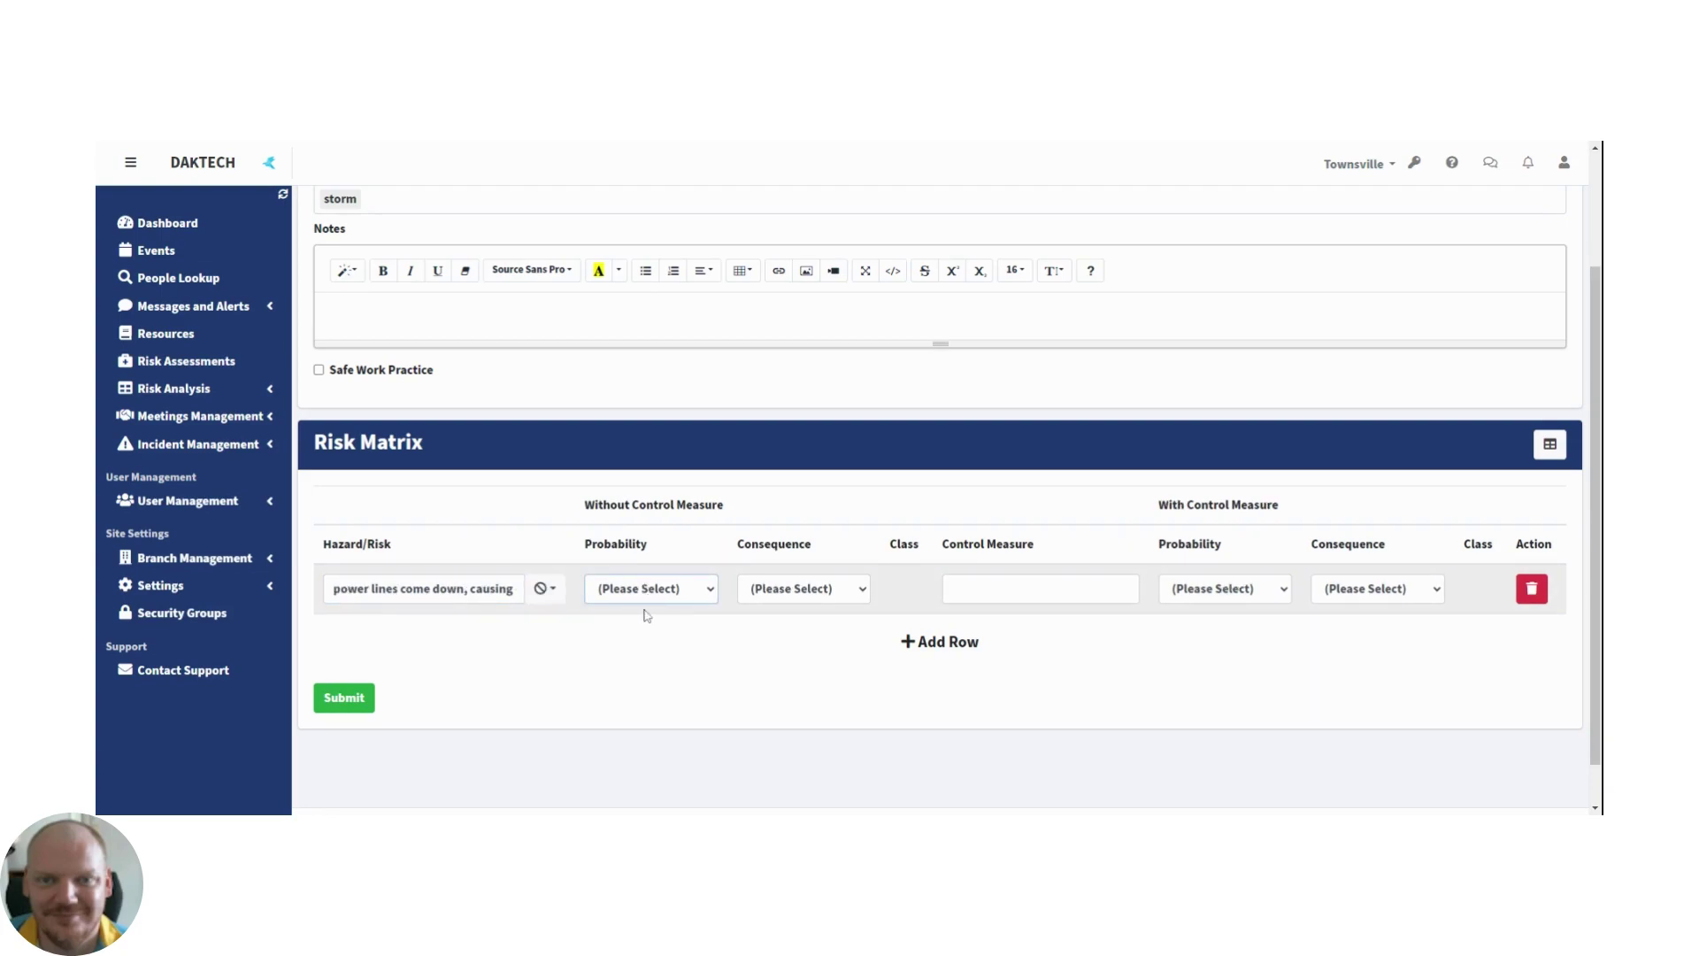
click(647, 616)
click(783, 614)
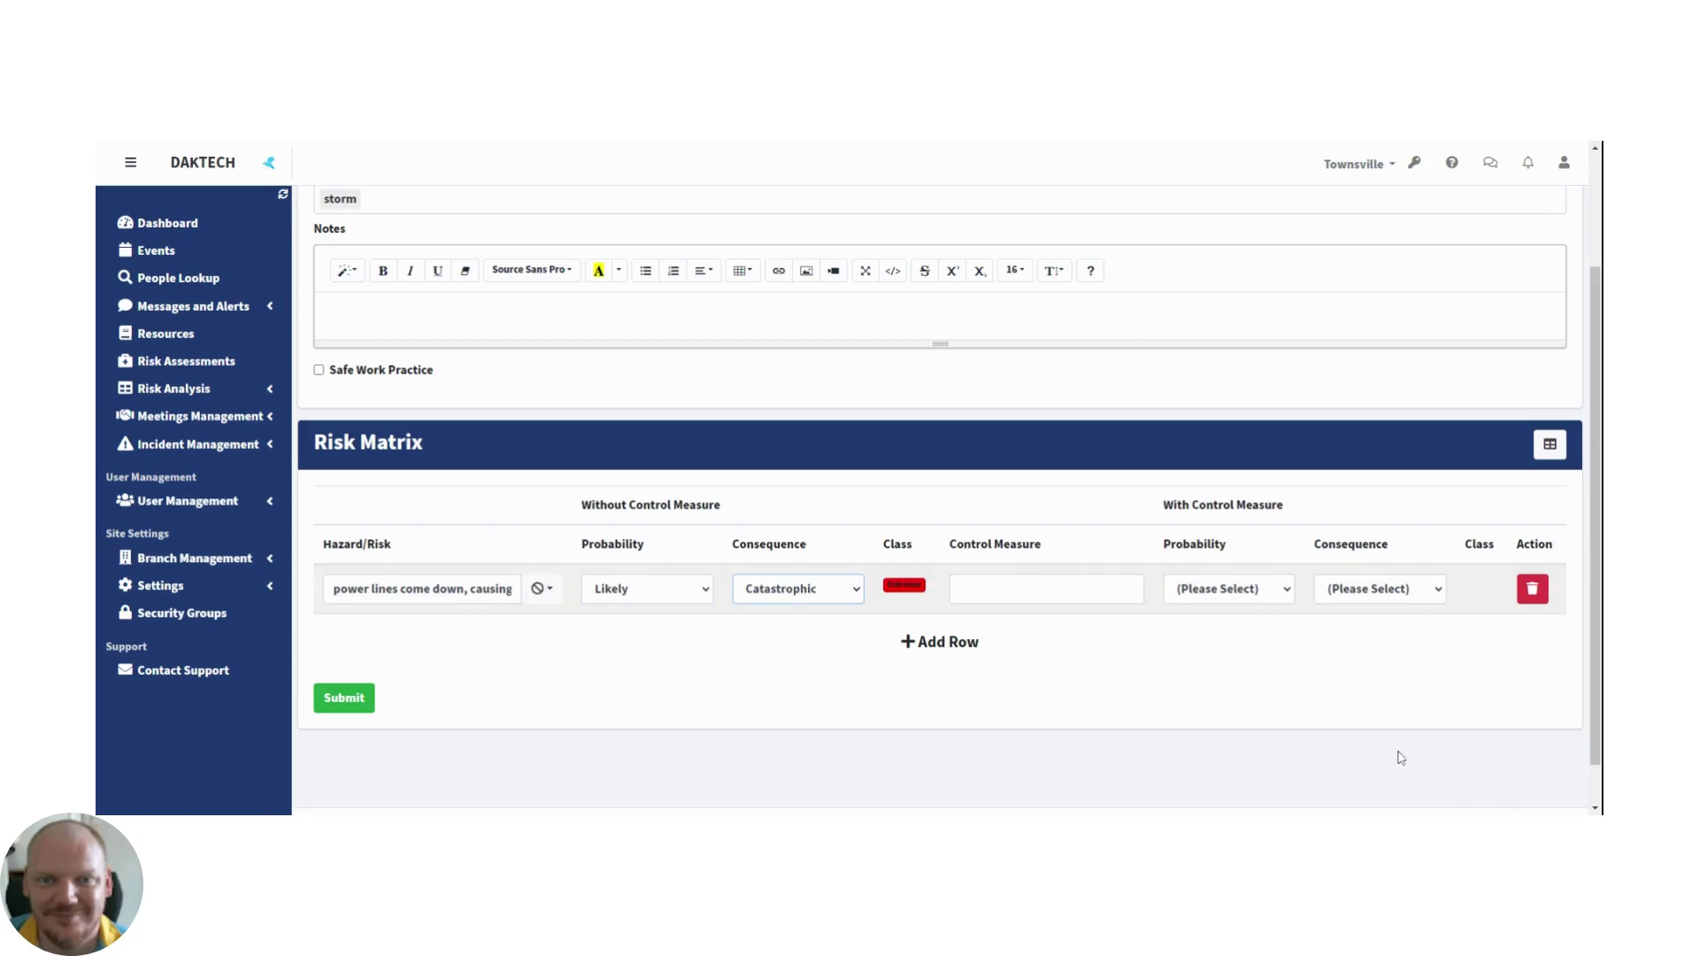
click(1062, 591)
Step: Enter the control measure 'warn everyone to stay away'
text(war)
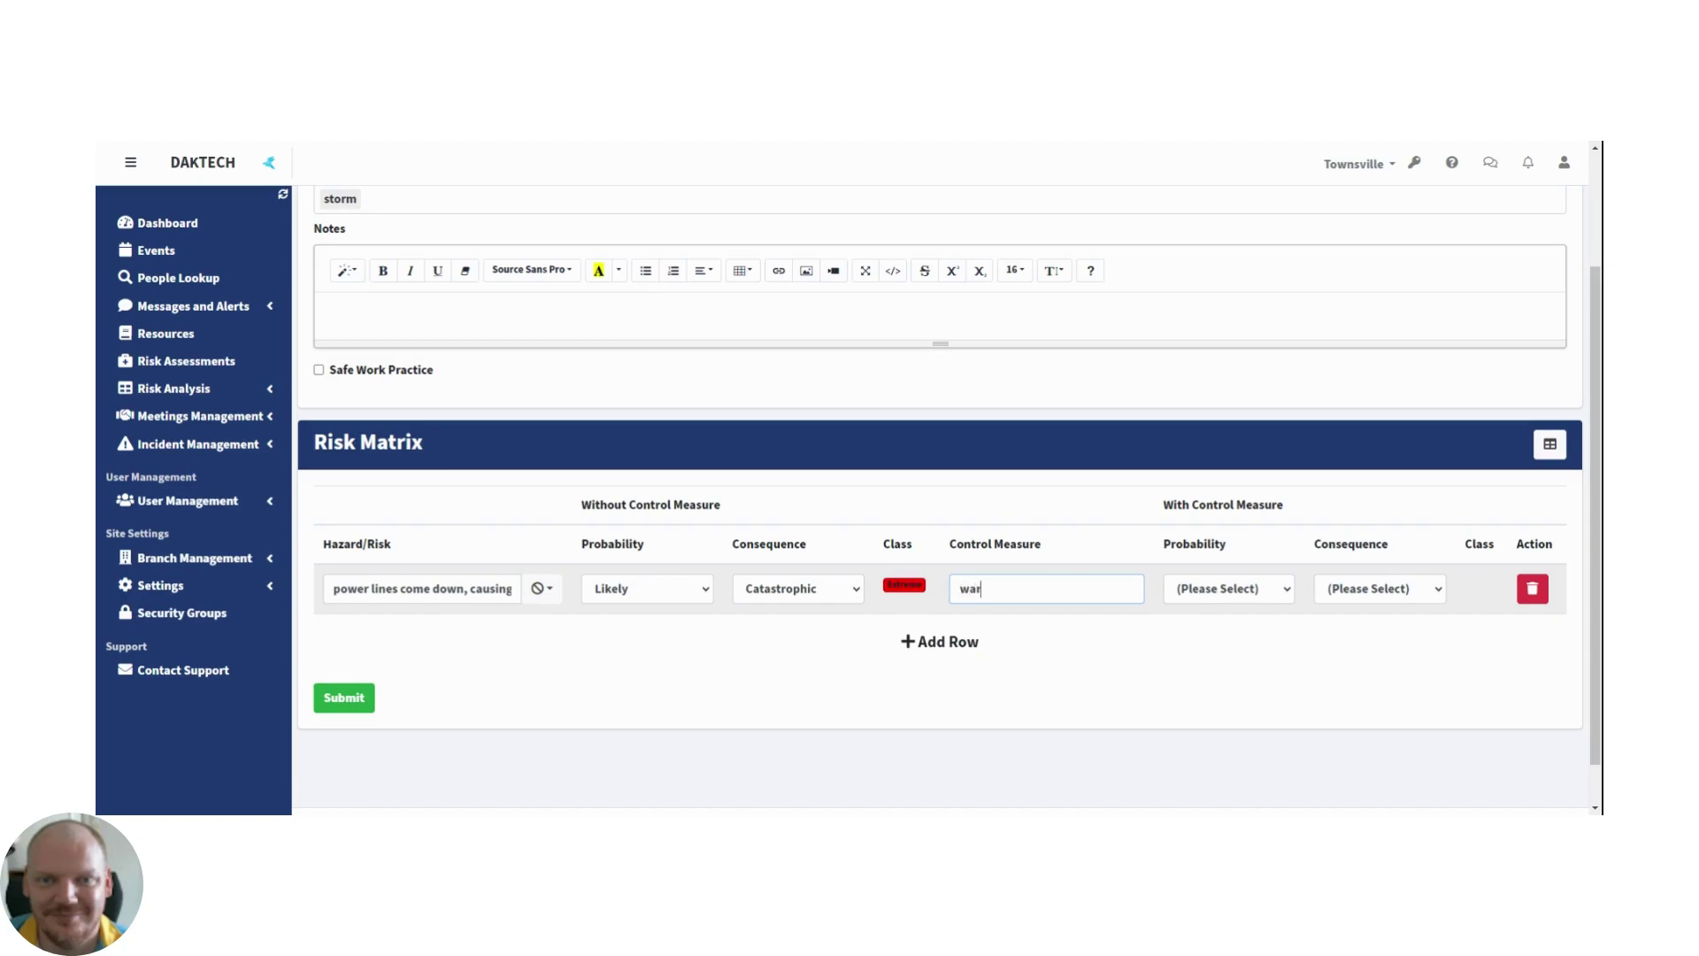
text(n every)
key(BackSpace)
text(ryone to stay a)
key(BackSpace)
key(BackSpace)
key(BackSpace)
text(y awa)
Step: Rate the controlled risk as Unlikely probability and Catastrophic consequence
click(1231, 591)
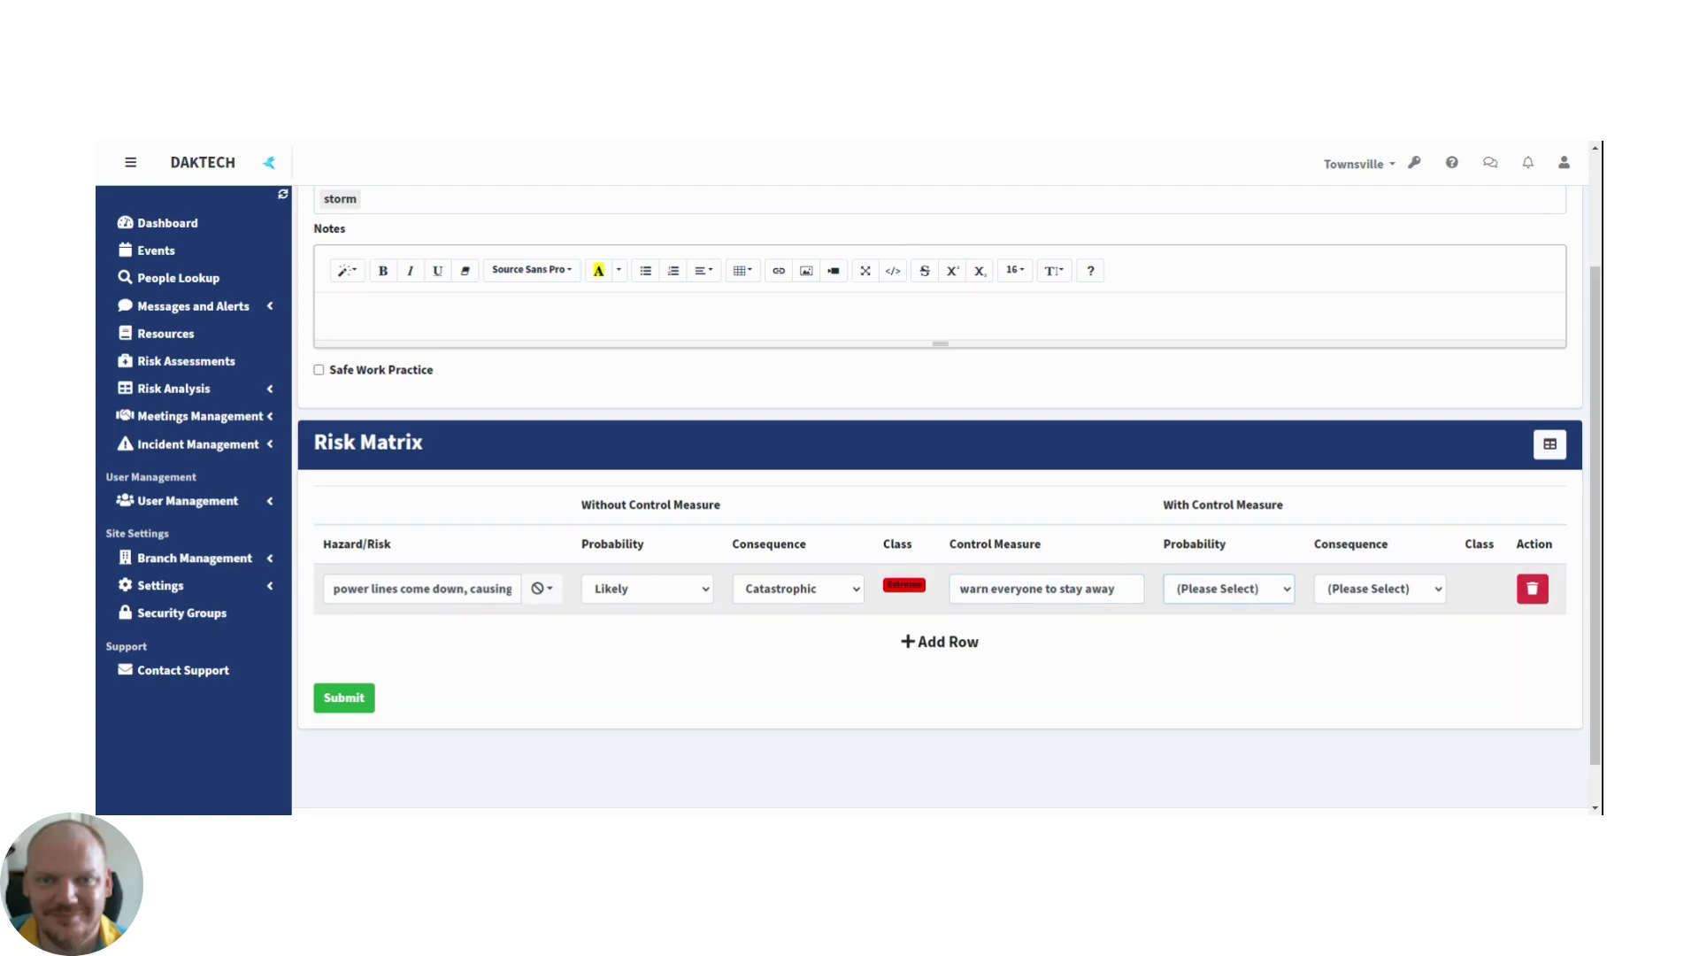
click(1313, 626)
click(1356, 598)
click(1325, 614)
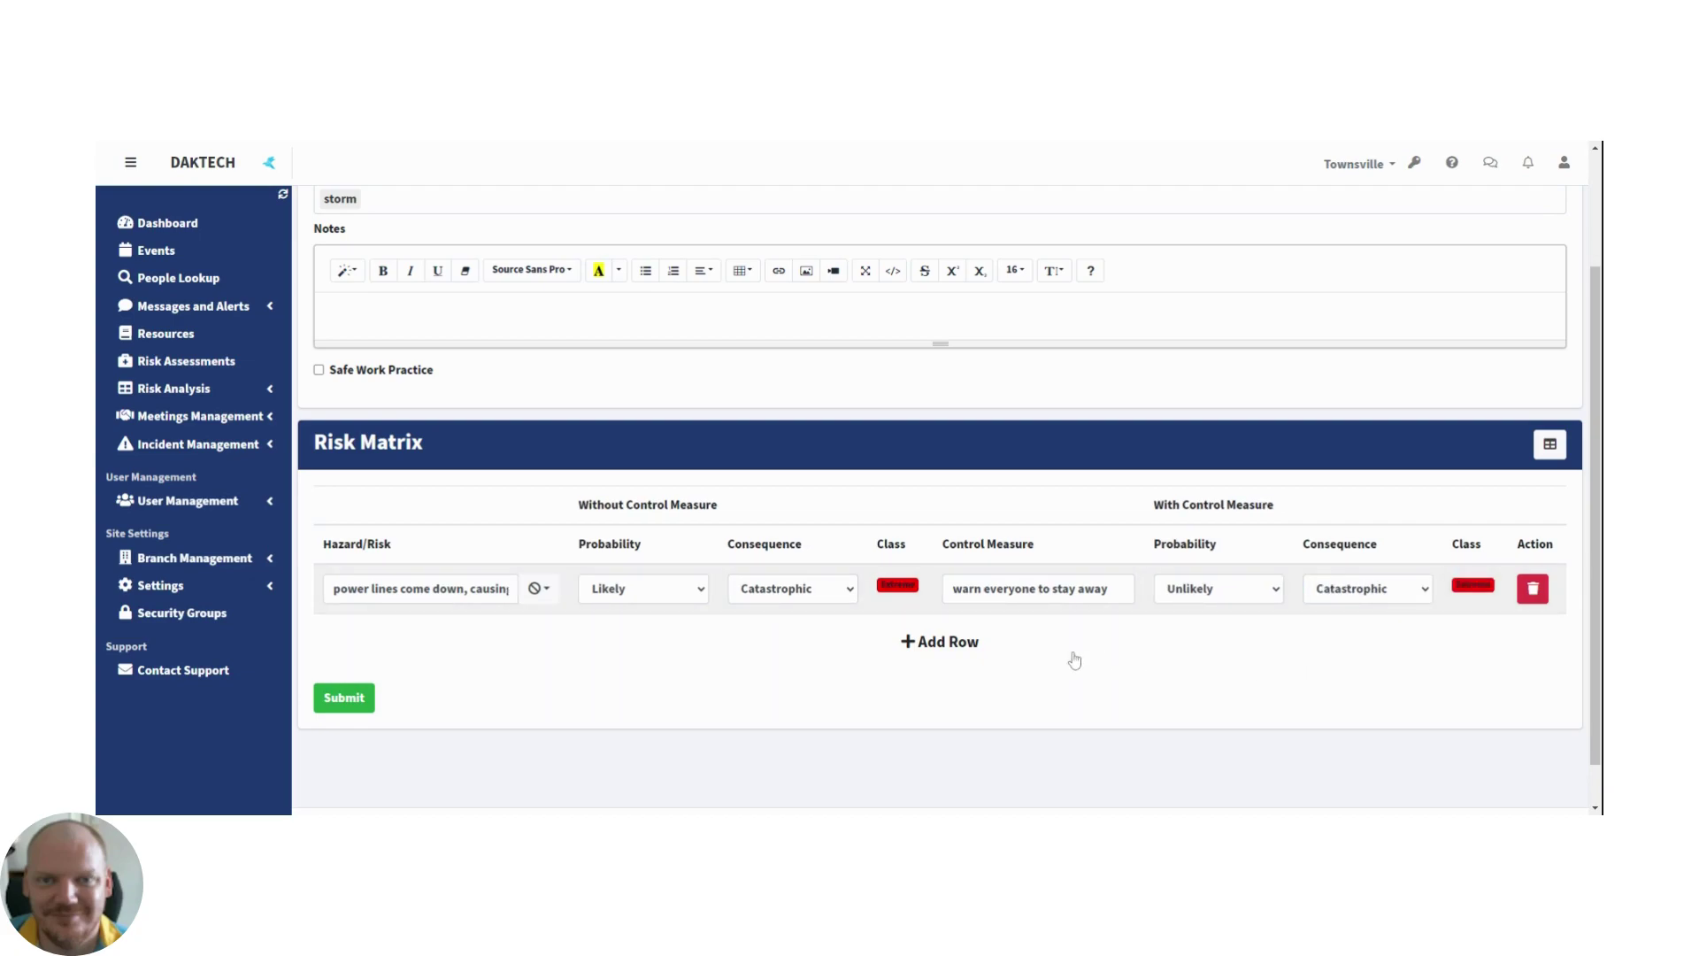
Step: Add two extra blank rows to the risk matrix
click(953, 653)
click(946, 699)
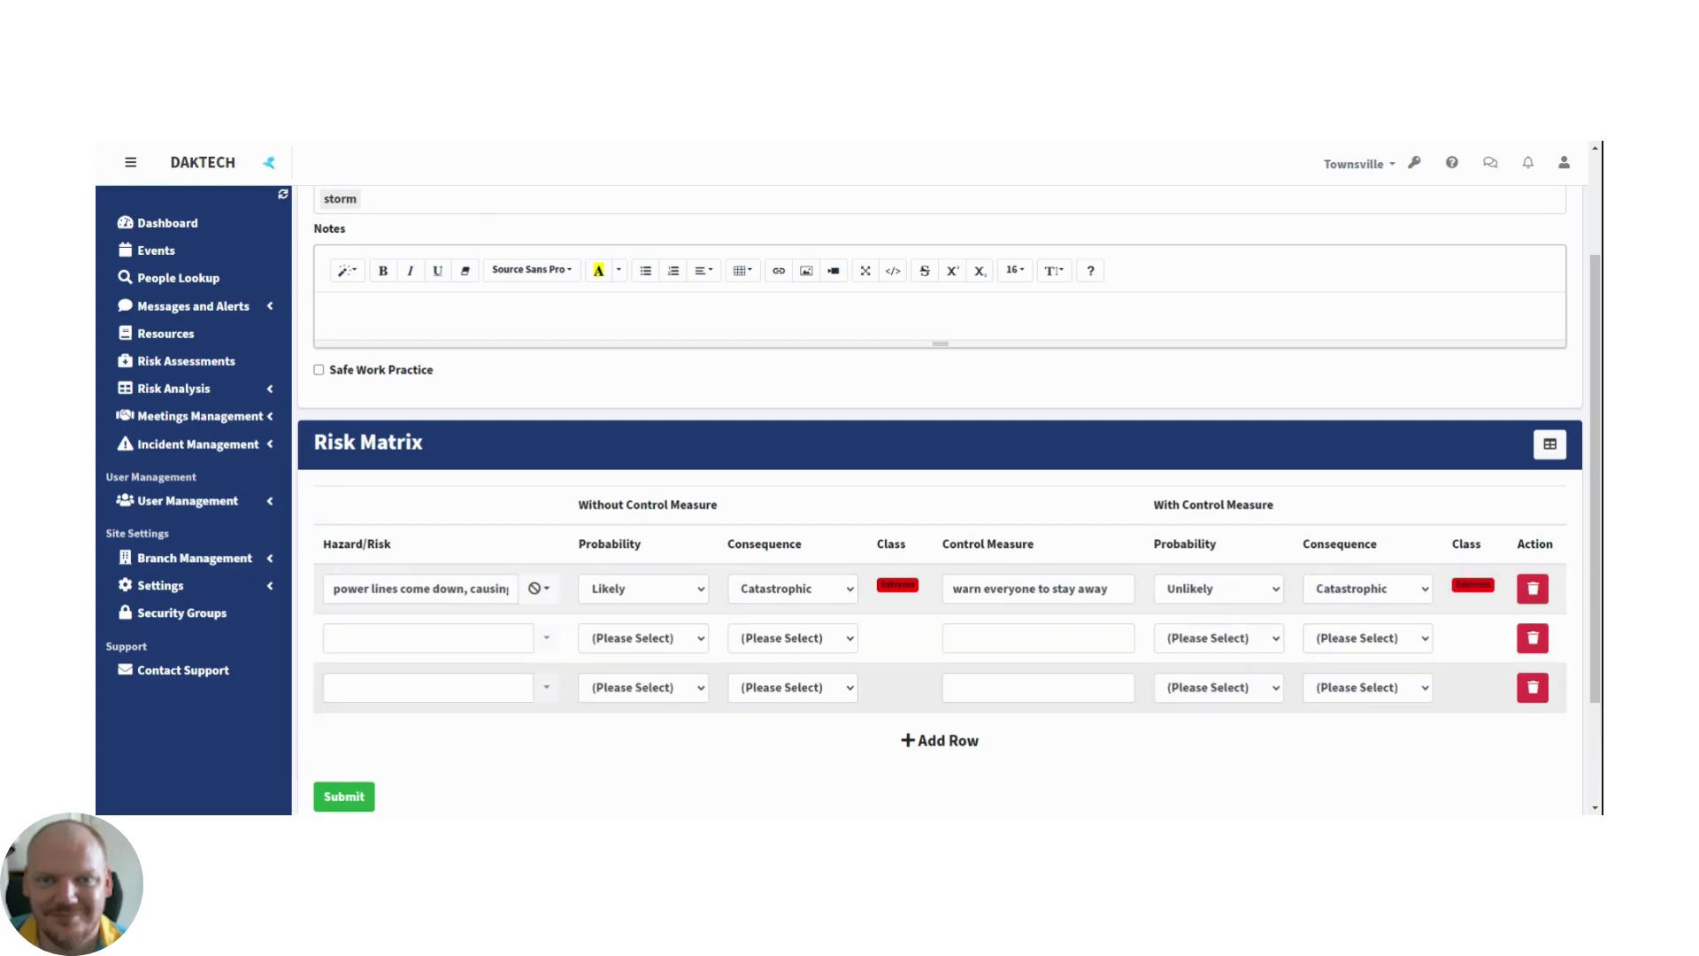
scroll(940, 495, up, 2)
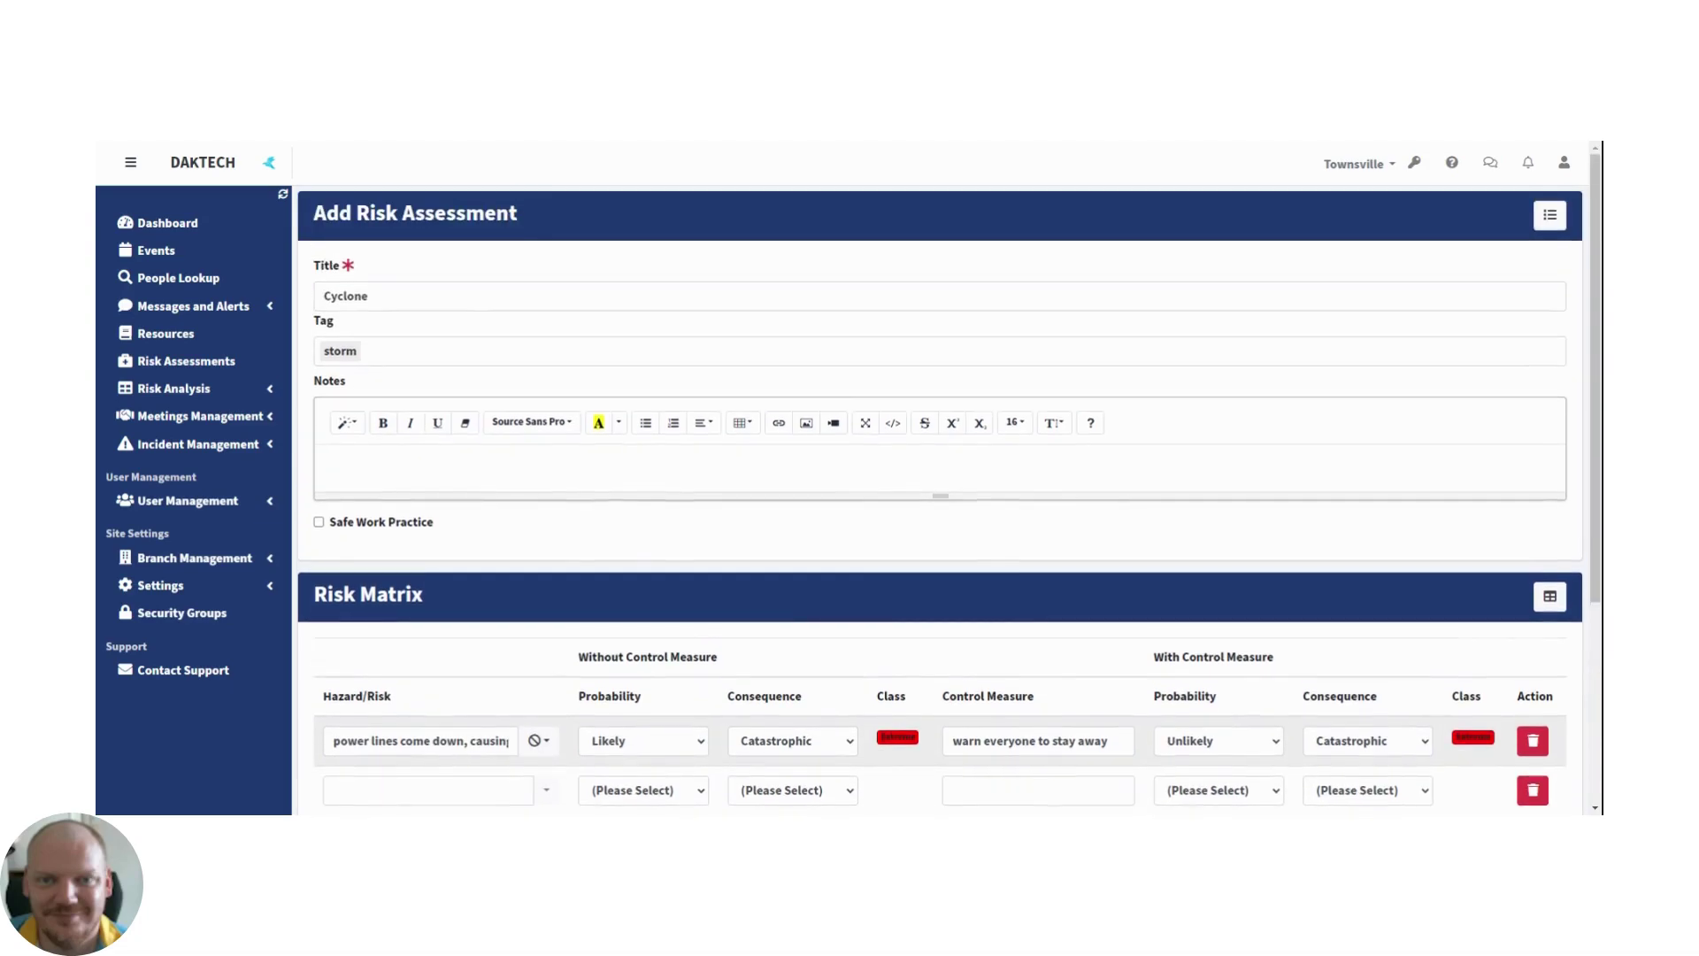
scroll(455, 607, down, 4)
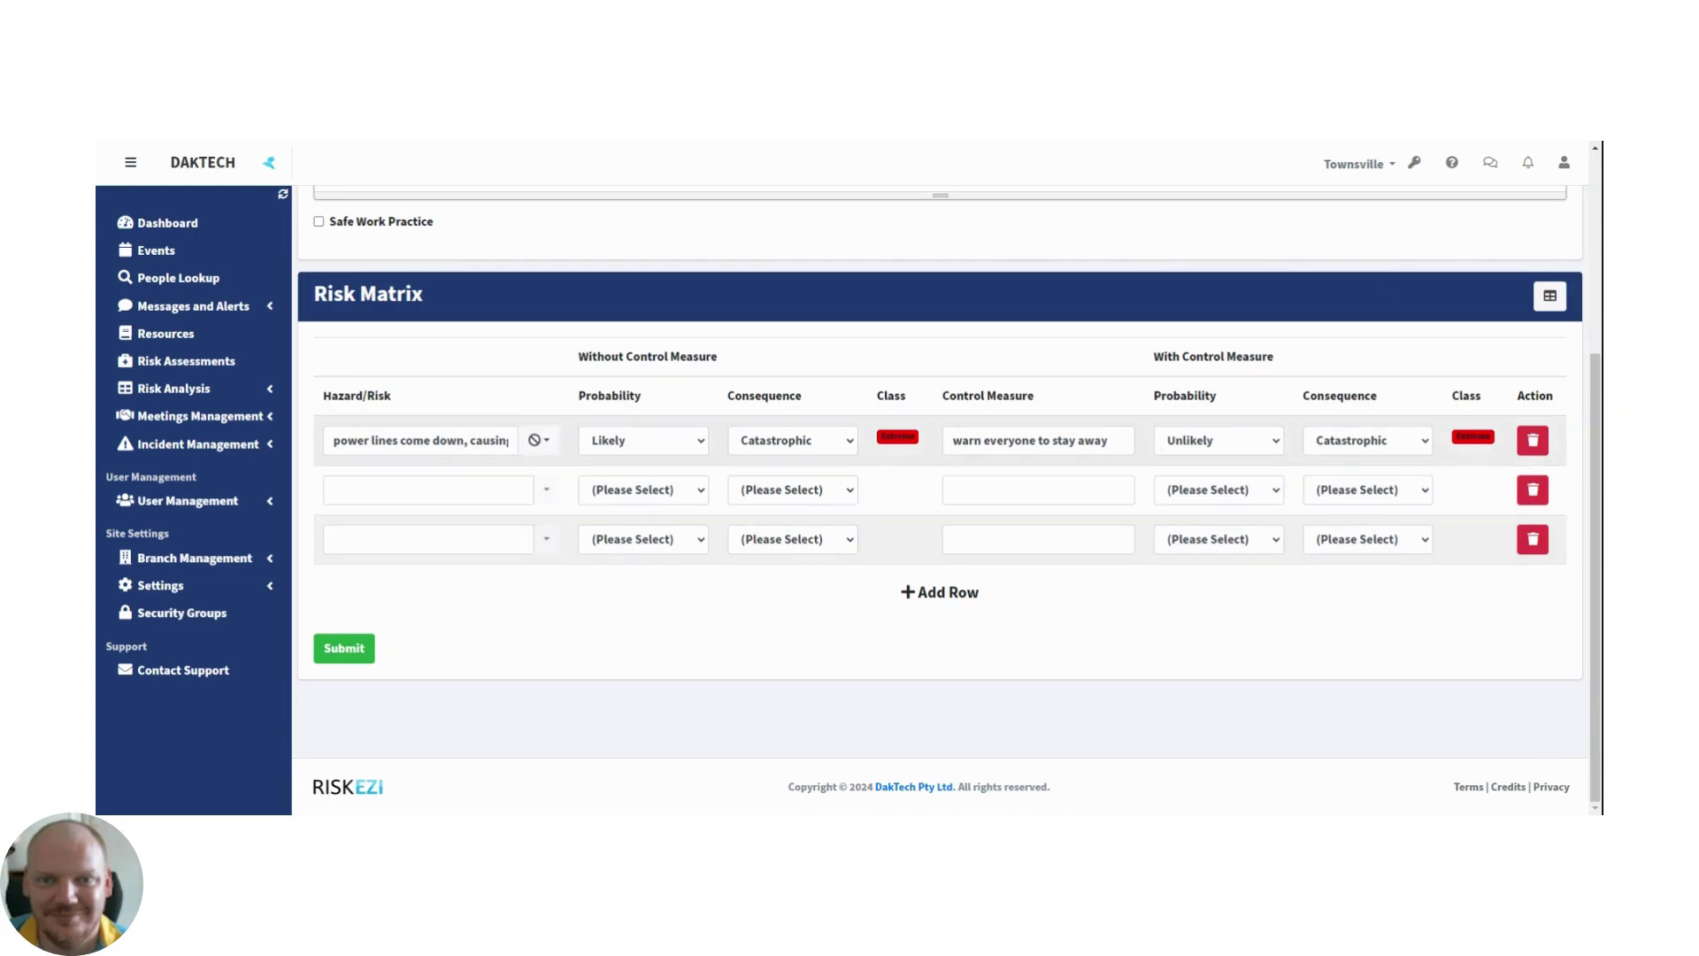
Step: Delete the empty rows, leaving only the power-lines hazard row
click(1533, 539)
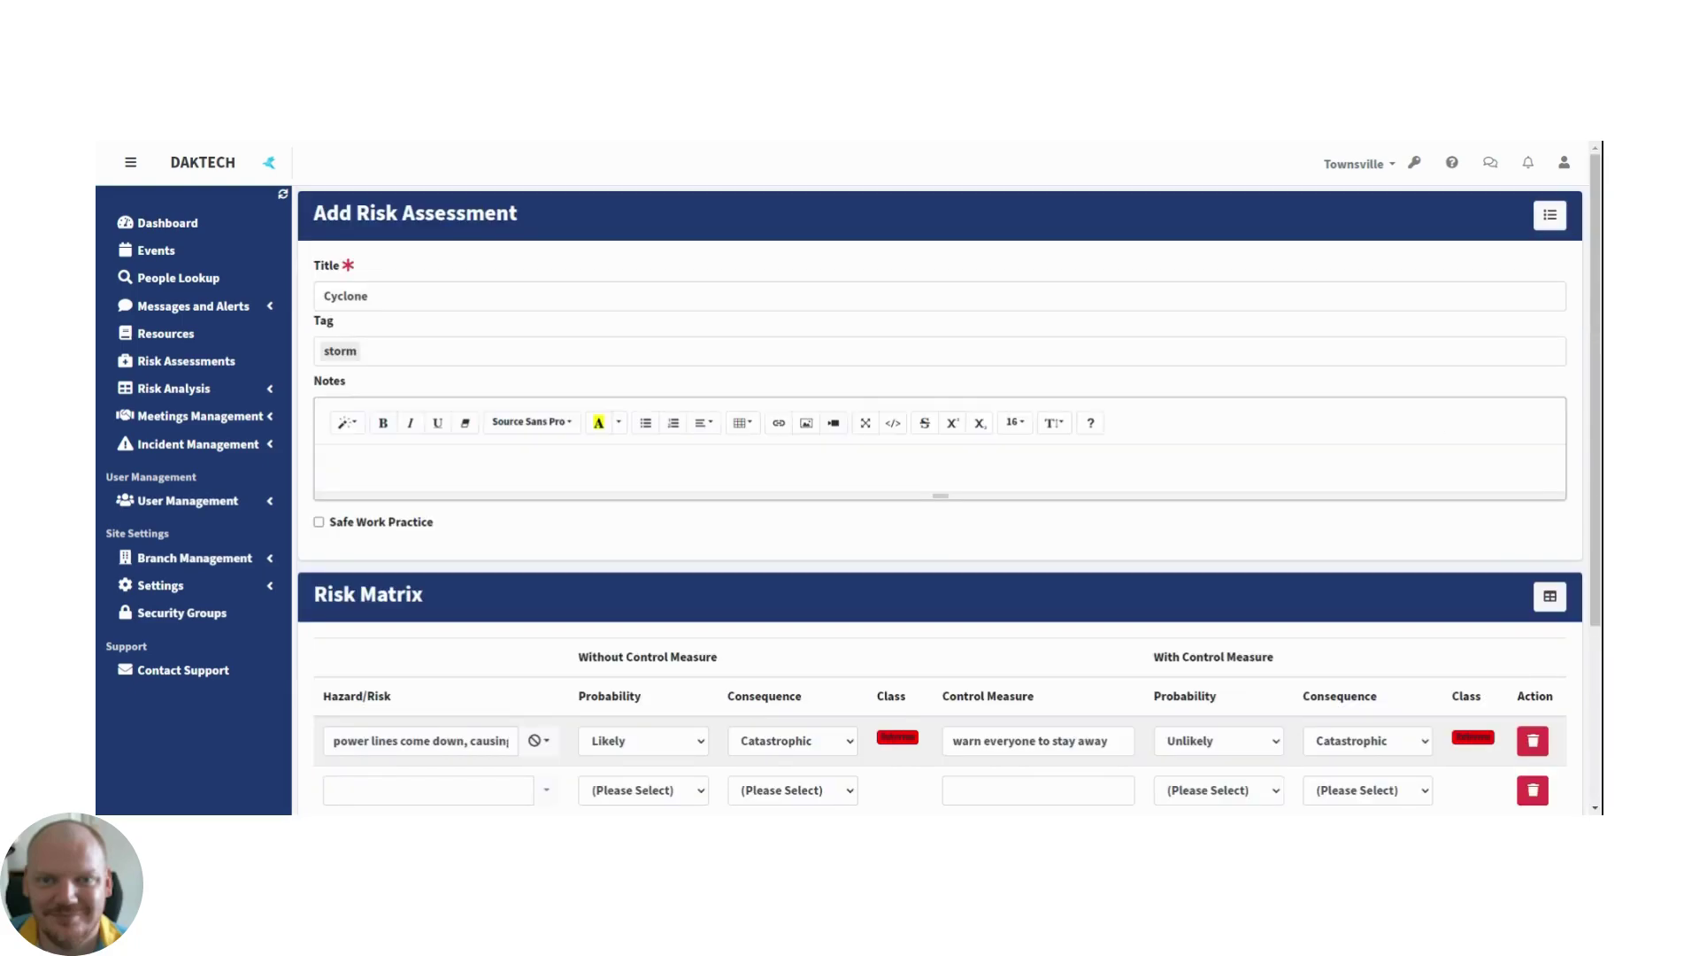
scroll(834, 623, down, 3)
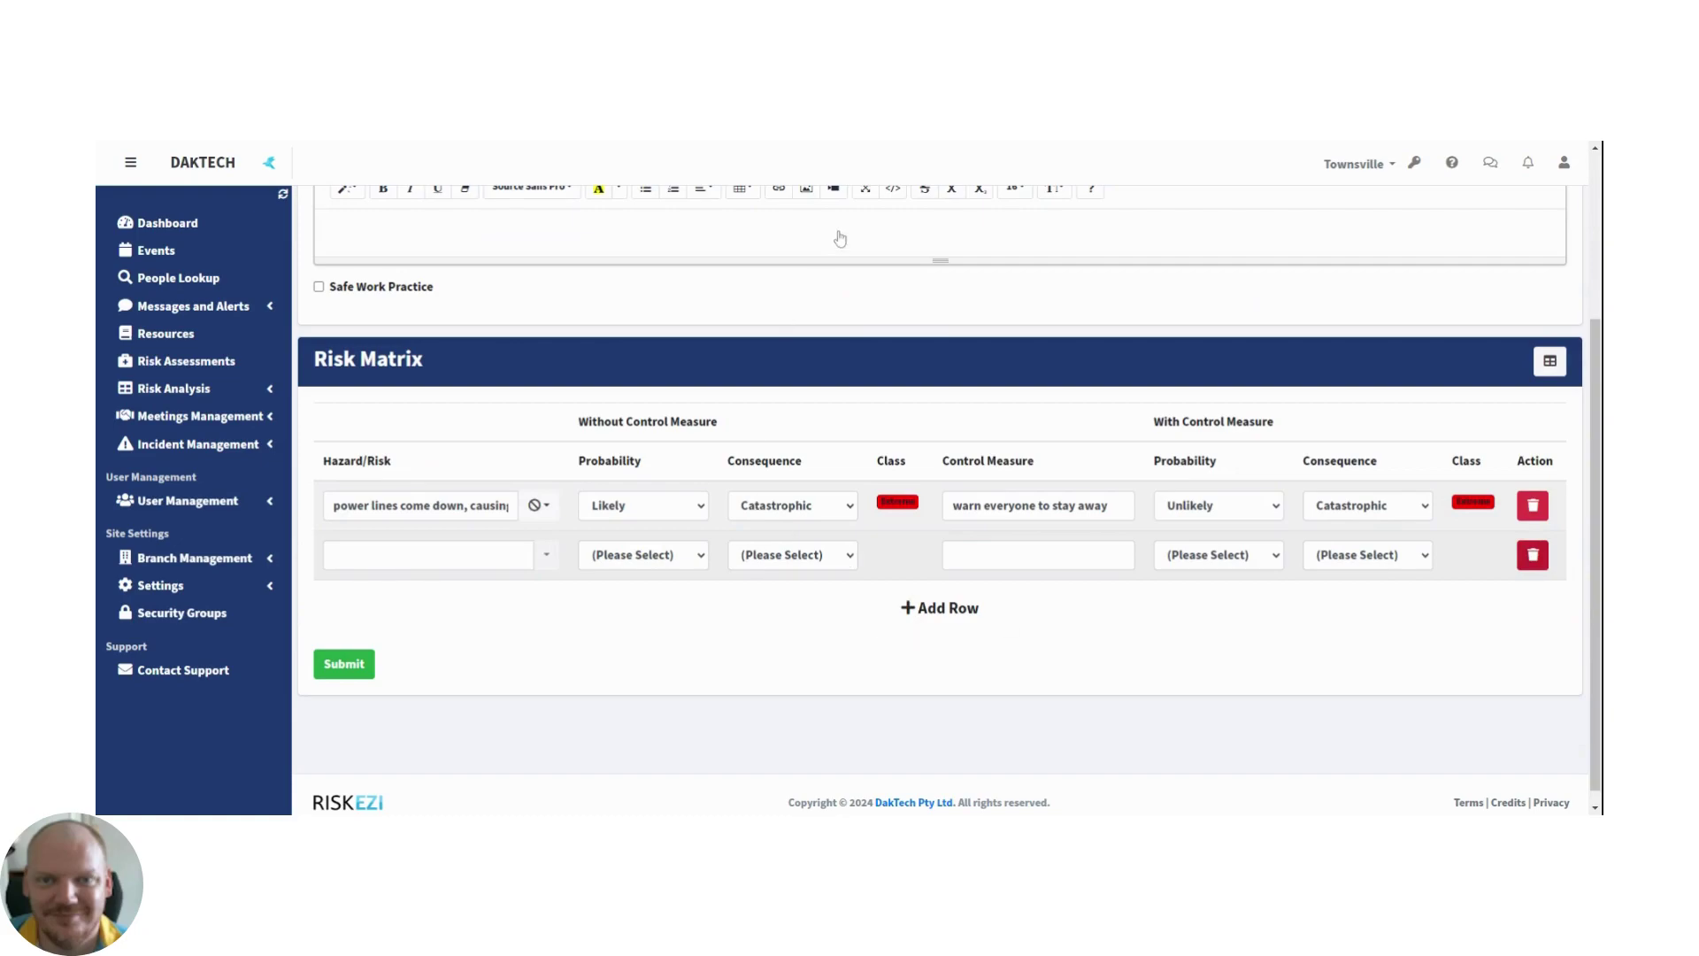
scroll(821, 216, up, 3)
scroll(940, 478, down, 2)
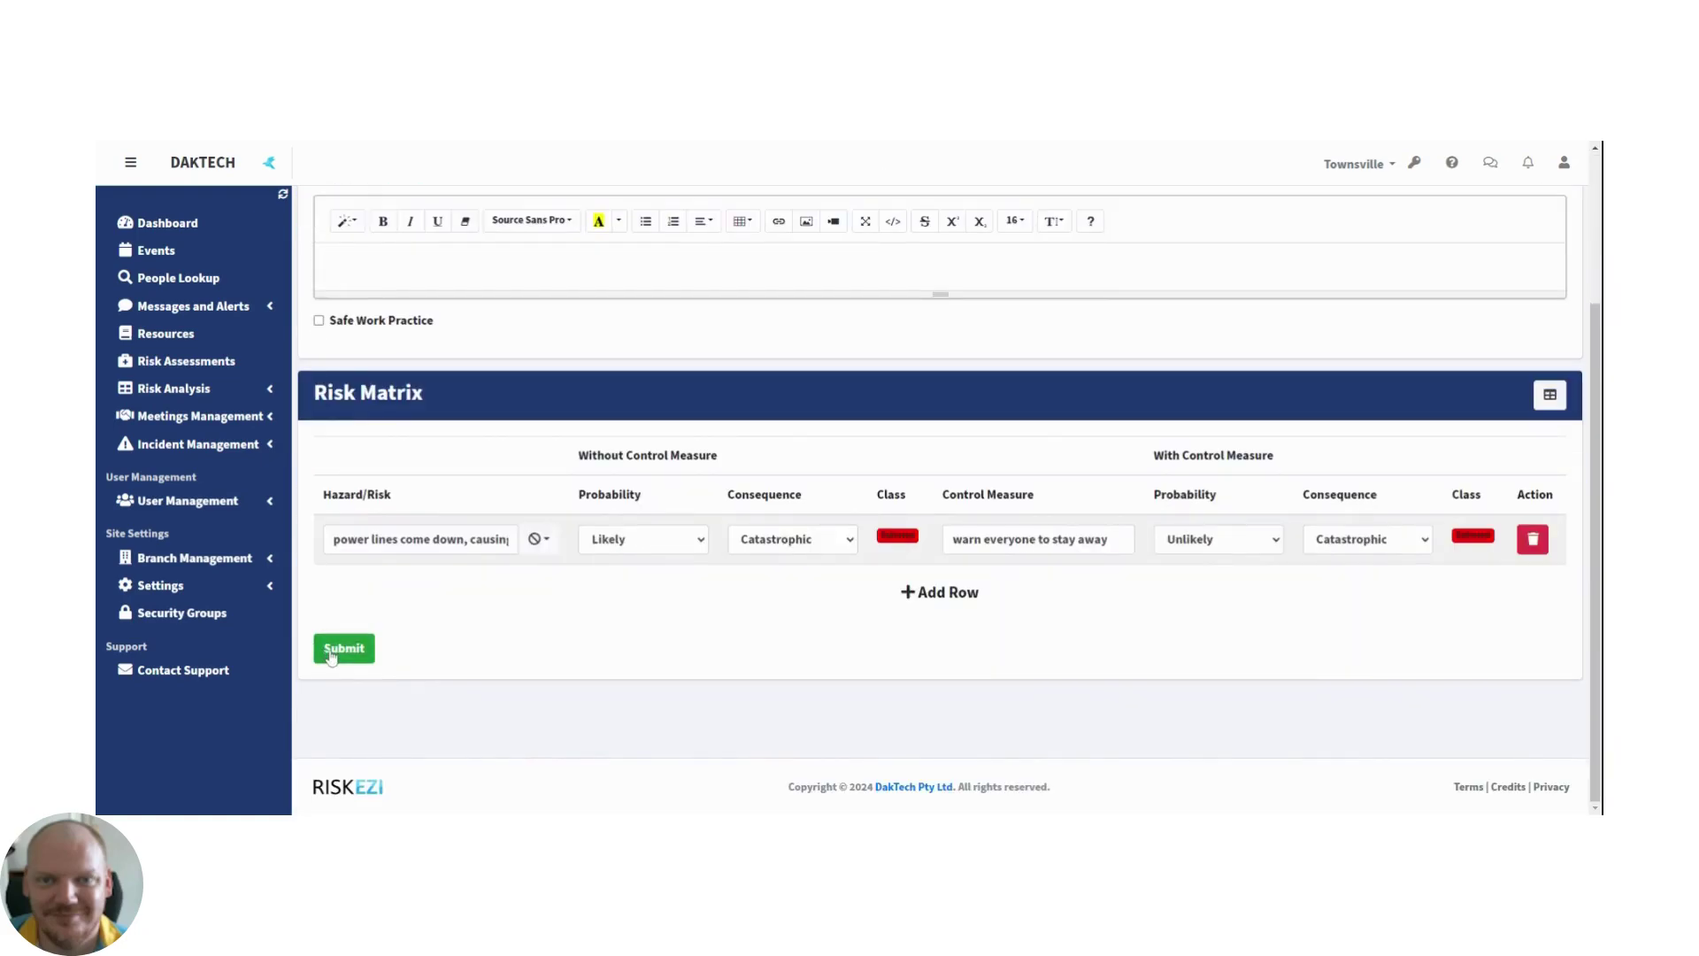
Step: Submit the Cyclone assessment to save it with its power-lines hazard
click(338, 651)
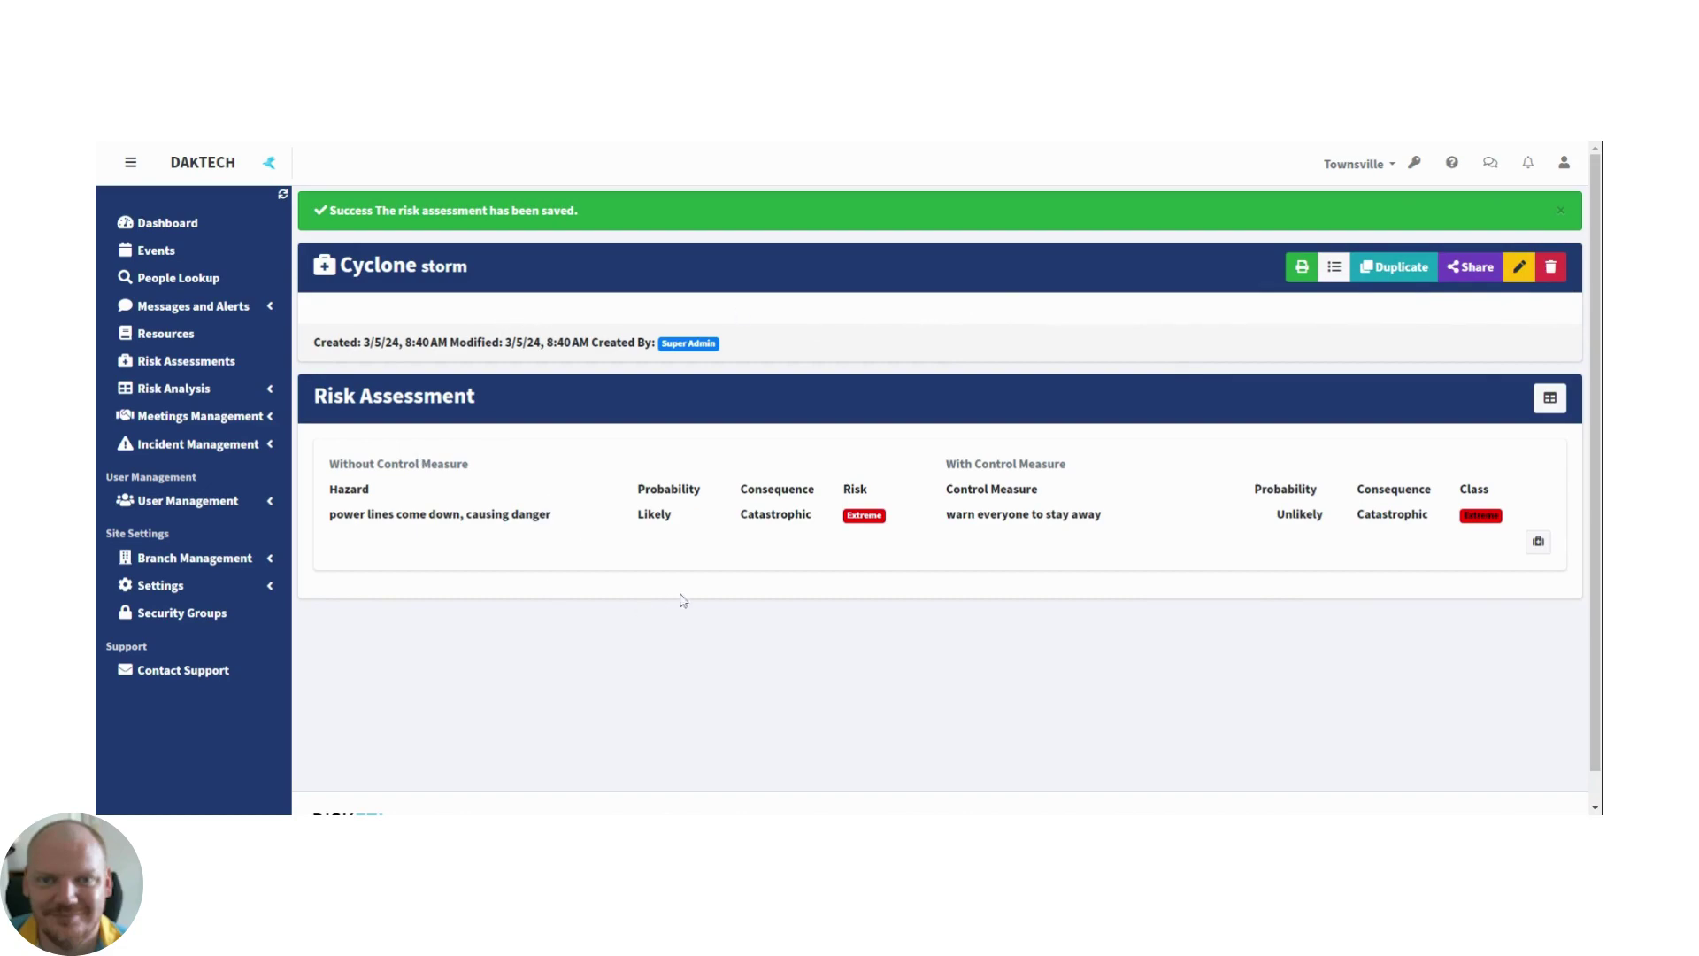
Step: Return to the Risk Assessments list and scroll through it to find Cyclone tagged storm
click(1334, 267)
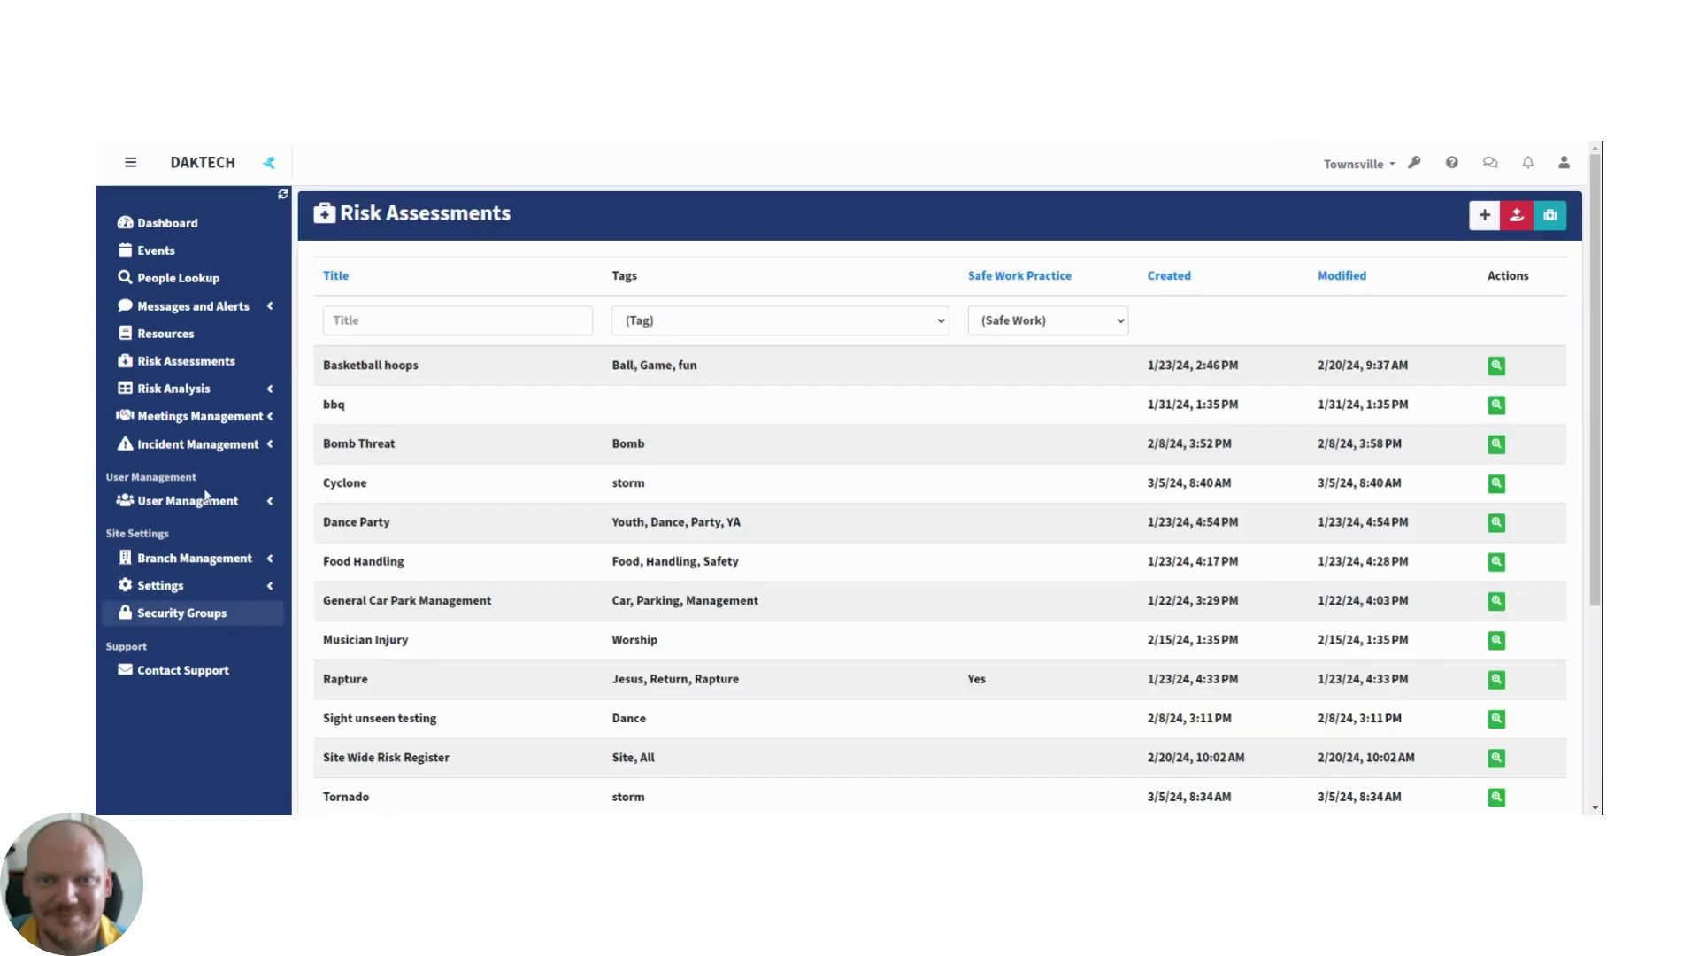
scroll(353, 351, down, 2)
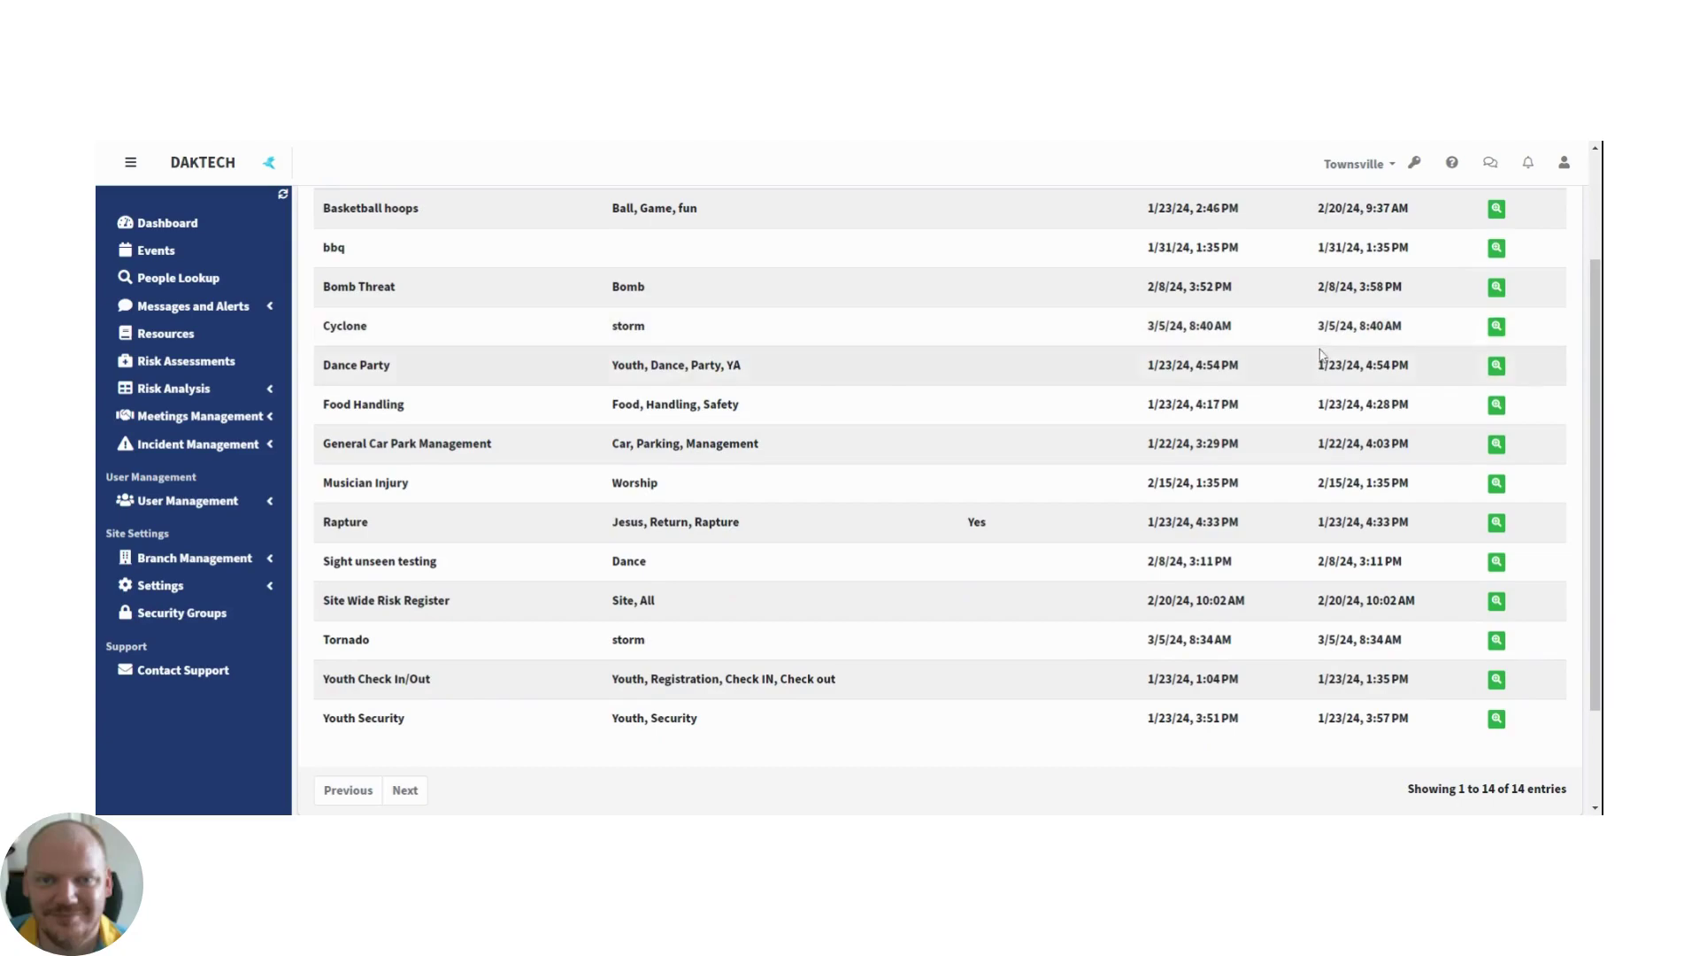
scroll(646, 516, up, 2)
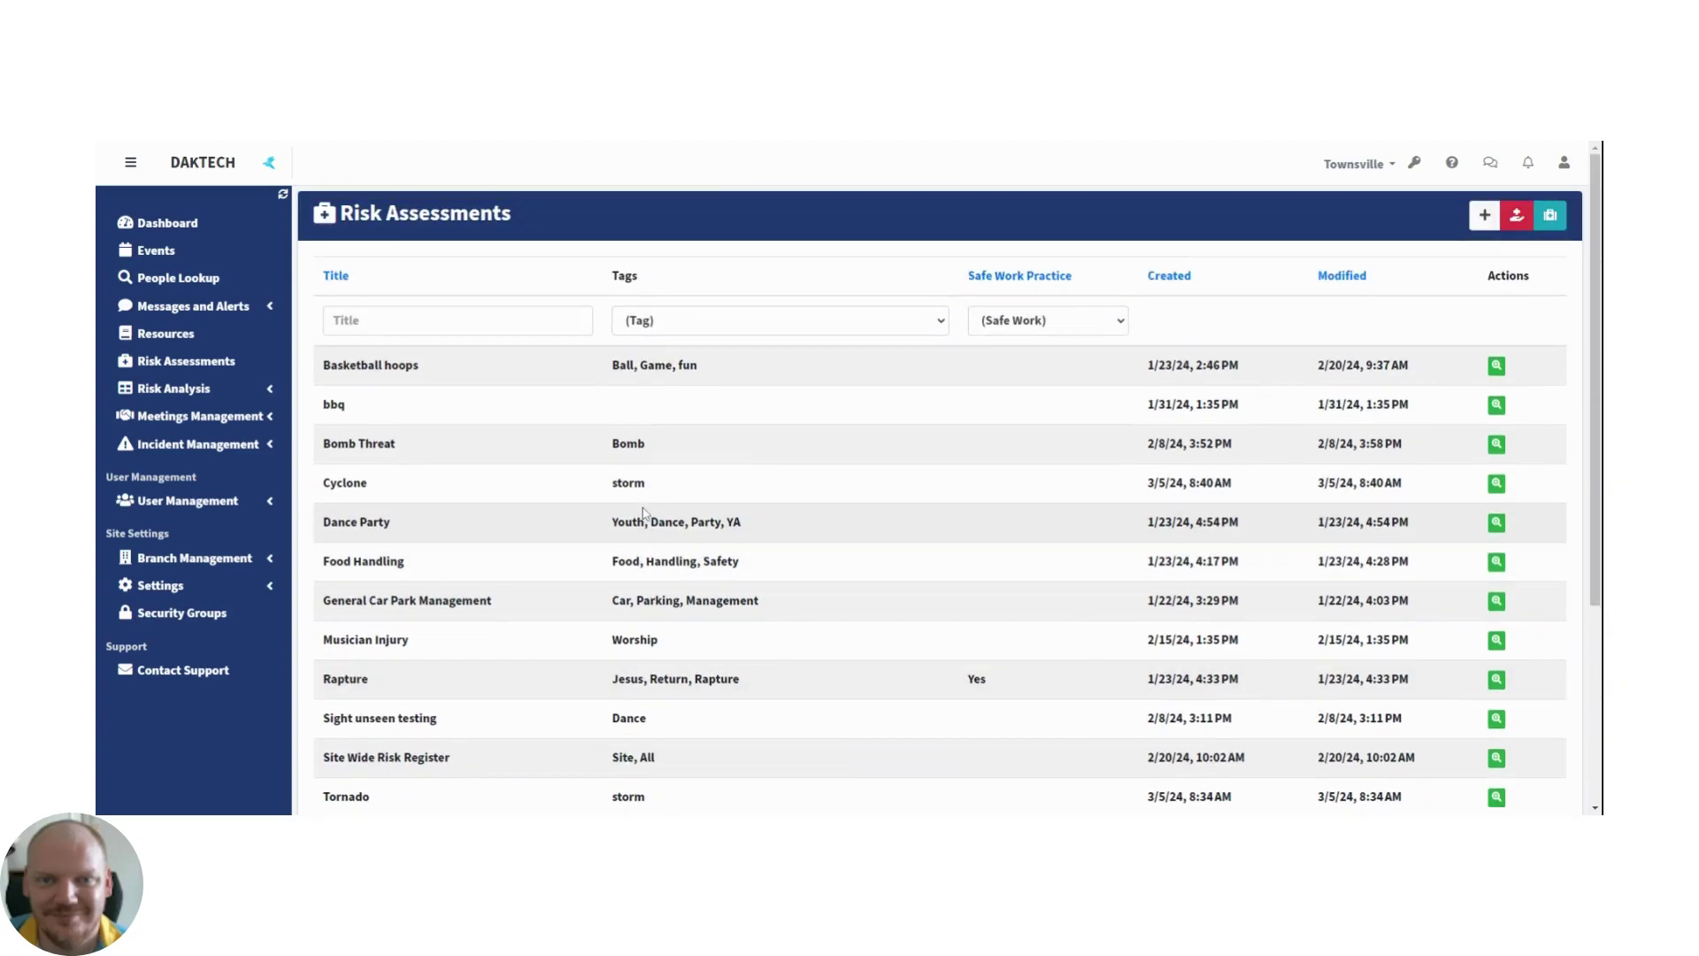